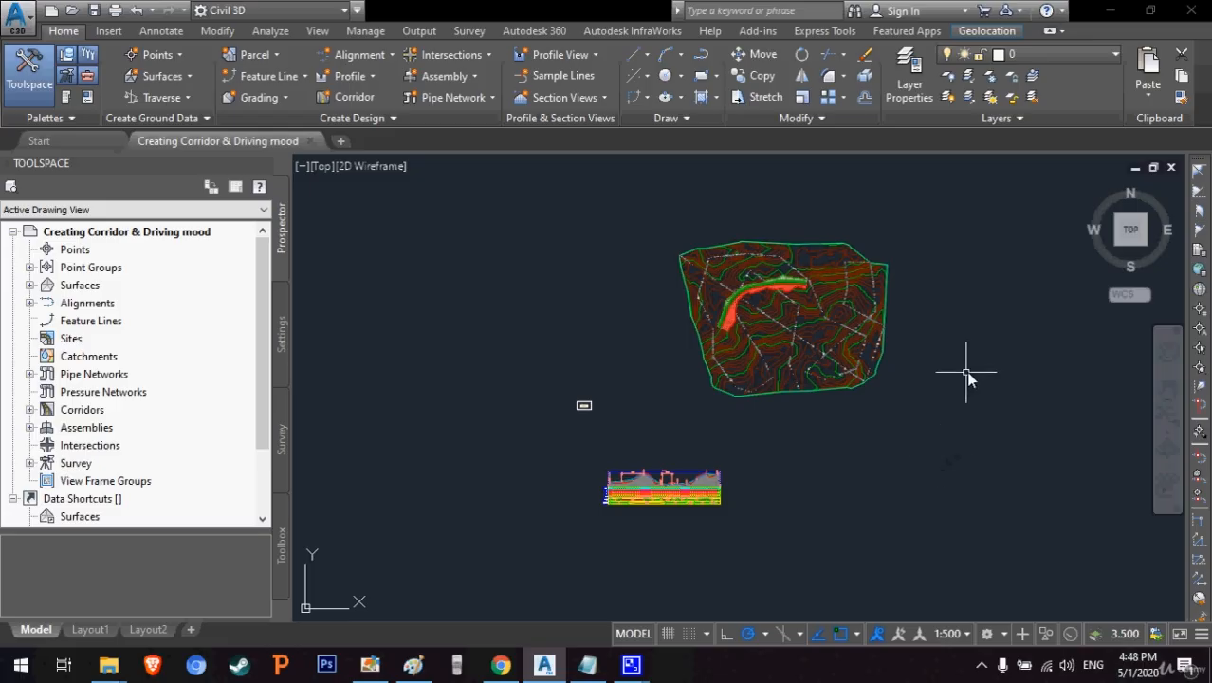
- Examine the corridor in plan view, from close-up to its full extent on the terrain surface
{"action": "left_click", "coordinate": [1167, 391]}
{"action": "mouse_move", "coordinate": [770, 484]}
{"action": "left_mouse_down"}
{"action": "mouse_move", "coordinate": [763, 444]}
{"action": "mouse_move", "coordinate": [749, 464]}
{"action": "left_mouse_up"}
{"action": "left_click_drag", "start_coordinate": [628, 409], "coordinate": [638, 432]}
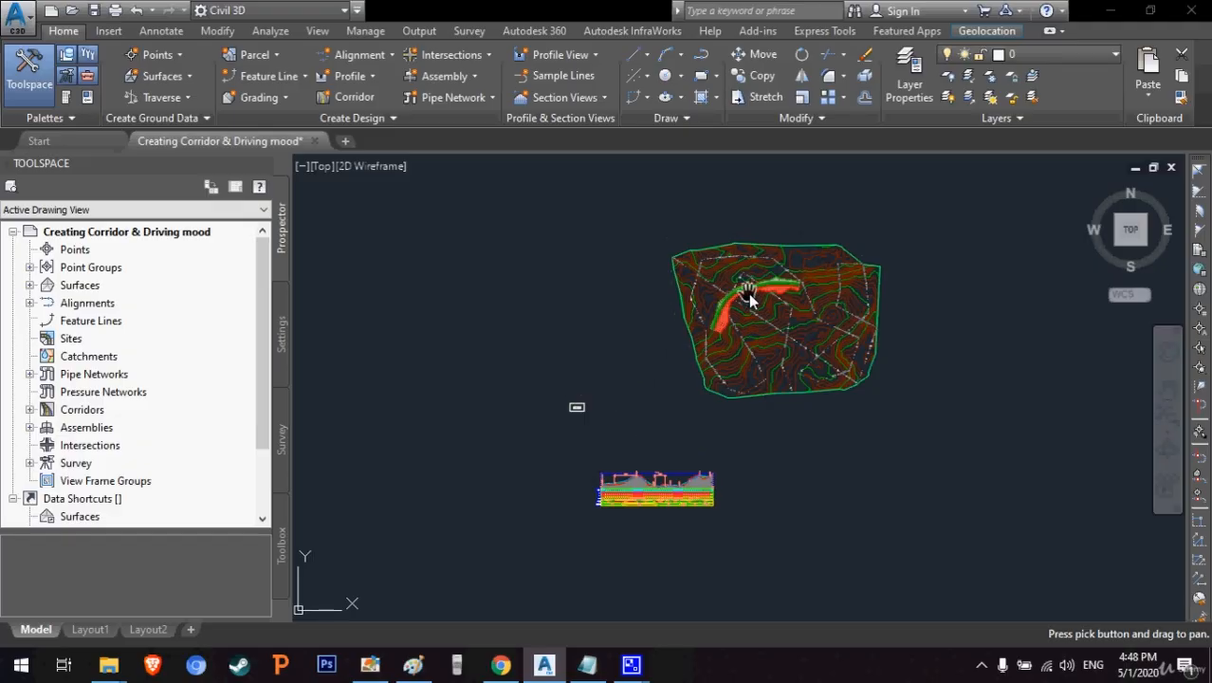
{"action": "scroll", "coordinate": [732, 299], "scroll_direction": "up", "scroll_amount": 4}
{"action": "scroll", "coordinate": [729, 298], "scroll_direction": "up", "scroll_amount": 3}
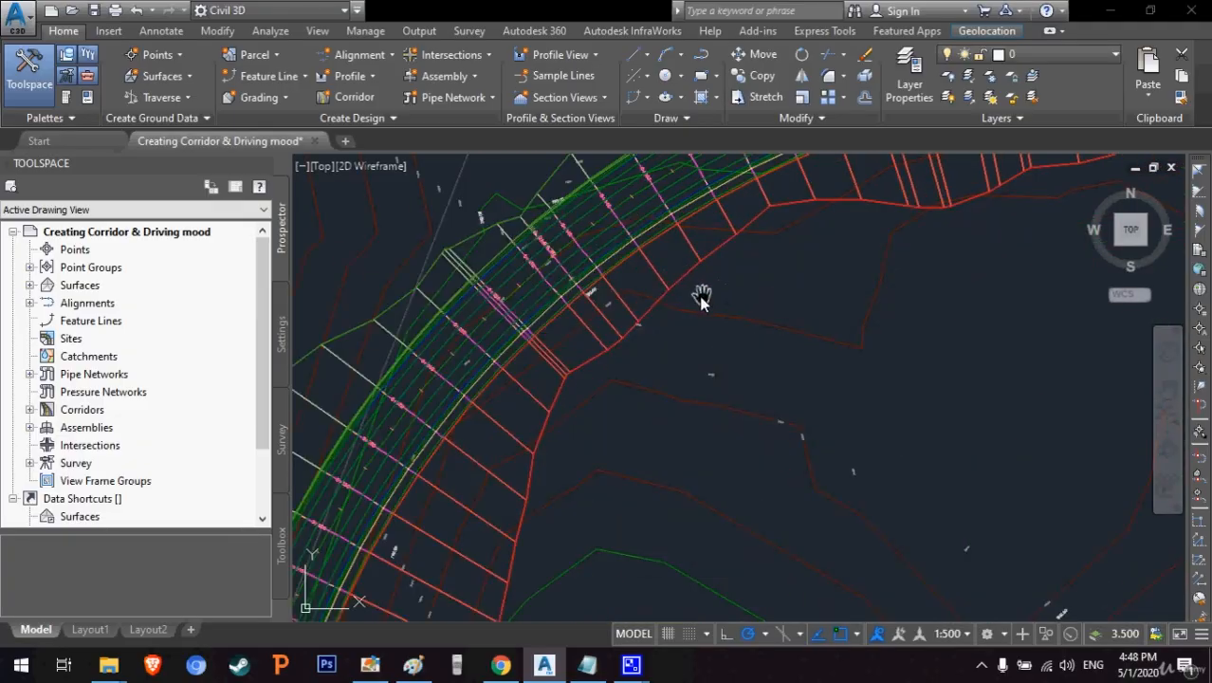
{"action": "scroll", "coordinate": [700, 295], "scroll_direction": "down", "scroll_amount": 2}
{"action": "mouse_move", "coordinate": [667, 290]}
{"action": "middle_mouse_down"}
{"action": "mouse_move", "coordinate": [561, 371]}
{"action": "mouse_move", "coordinate": [756, 269]}
{"action": "middle_mouse_up"}
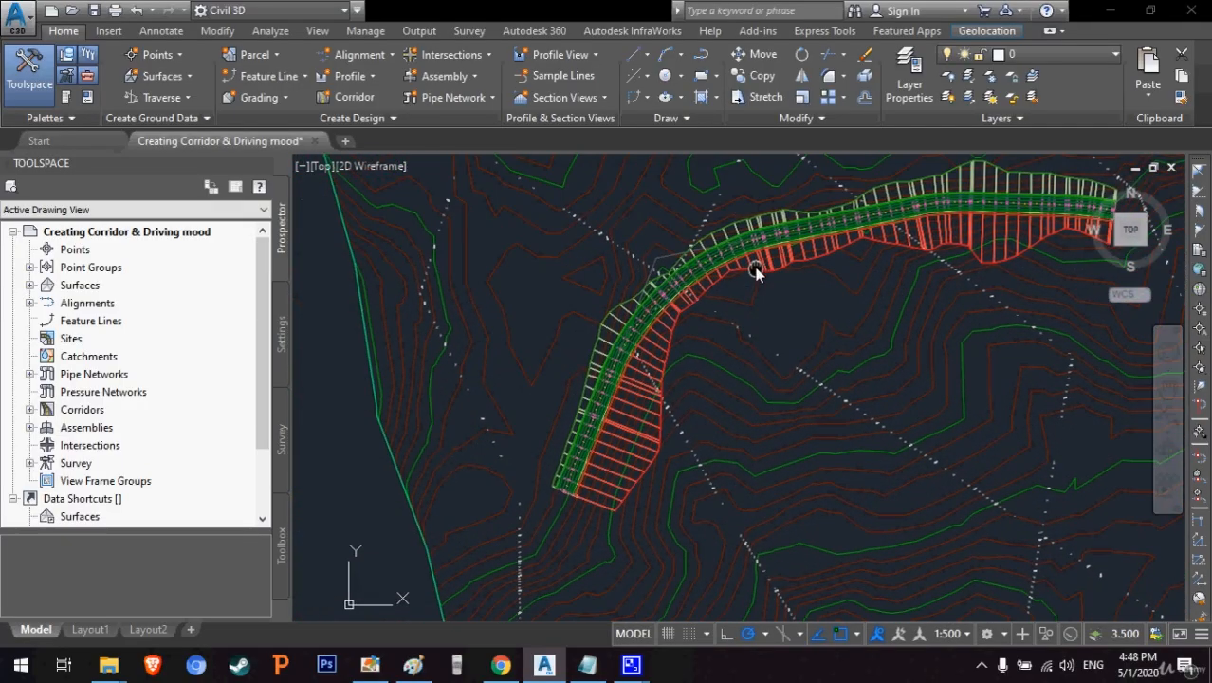
{"action": "mouse_move", "coordinate": [747, 336]}
{"action": "middle_mouse_down"}
{"action": "mouse_move", "coordinate": [763, 377]}
{"action": "mouse_move", "coordinate": [741, 366]}
{"action": "mouse_move", "coordinate": [757, 349]}
{"action": "middle_mouse_up"}
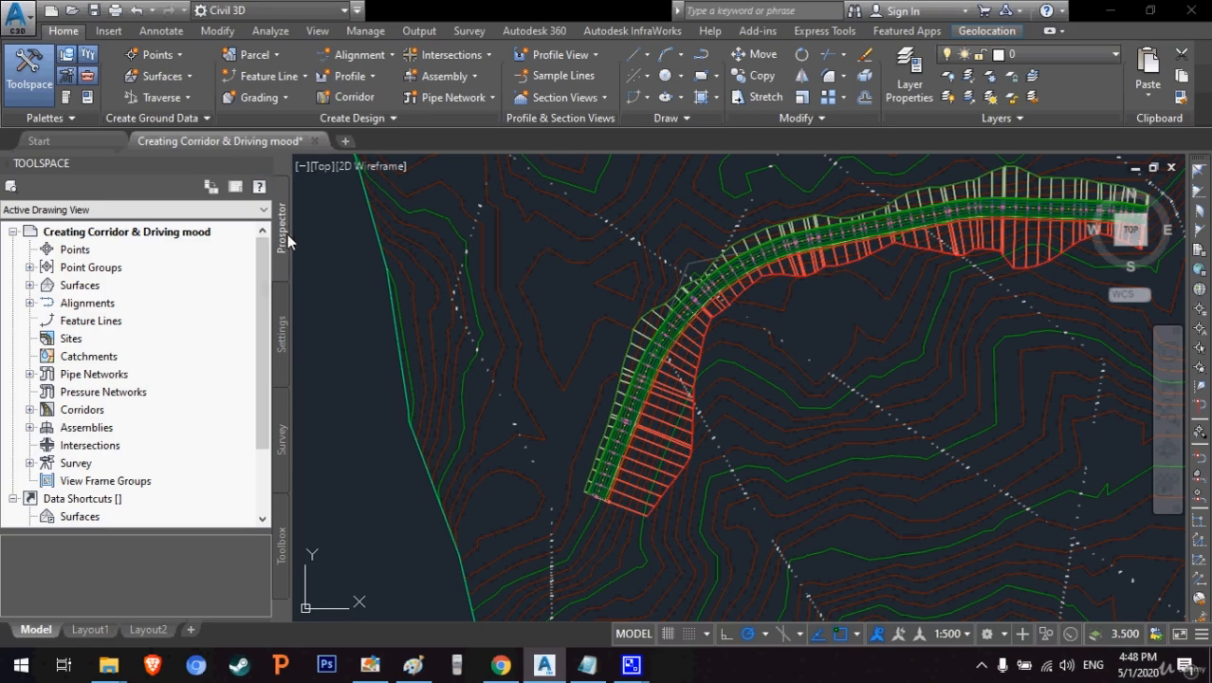
- Create a corridor surface in Corridor1's properties and add the Datum link code to it
{"action": "left_click", "coordinate": [30, 409]}
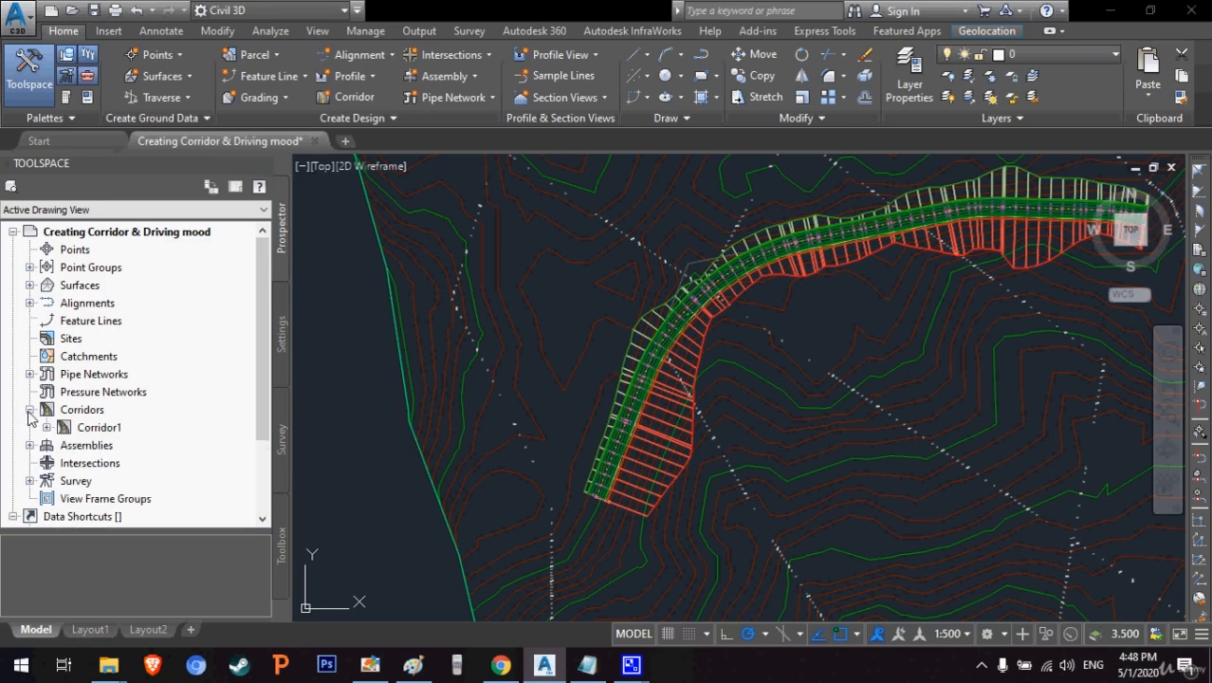
{"action": "right_click", "coordinate": [100, 429]}
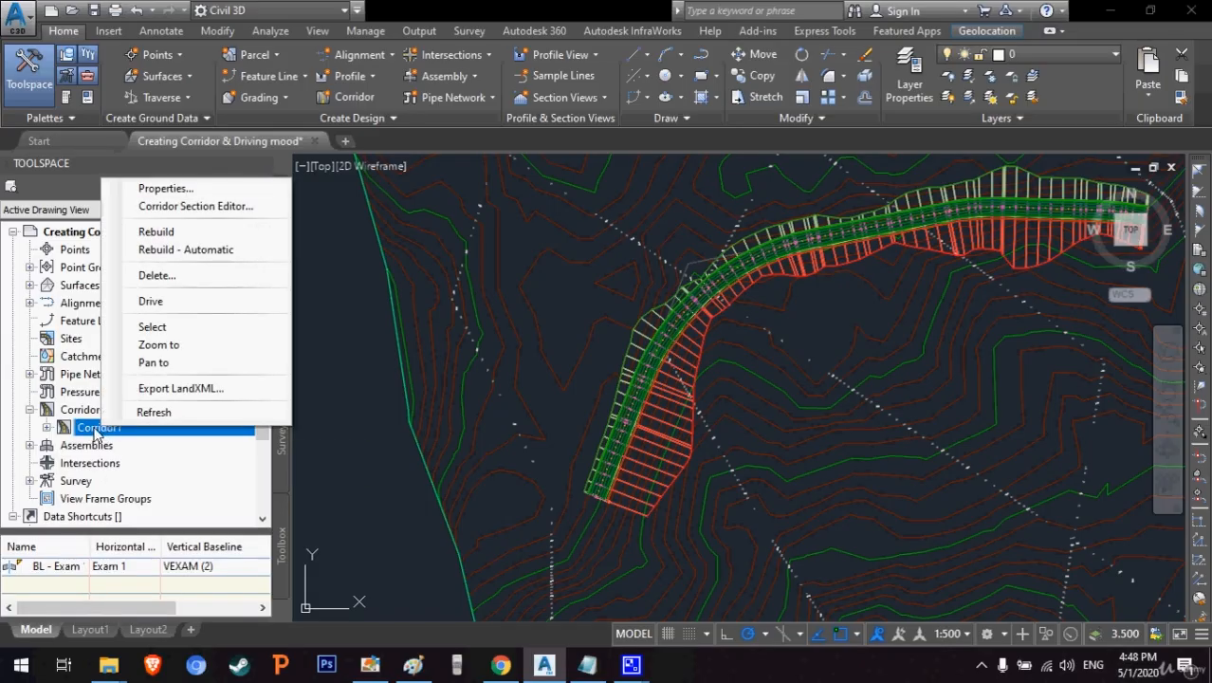
{"action": "left_click", "coordinate": [228, 194]}
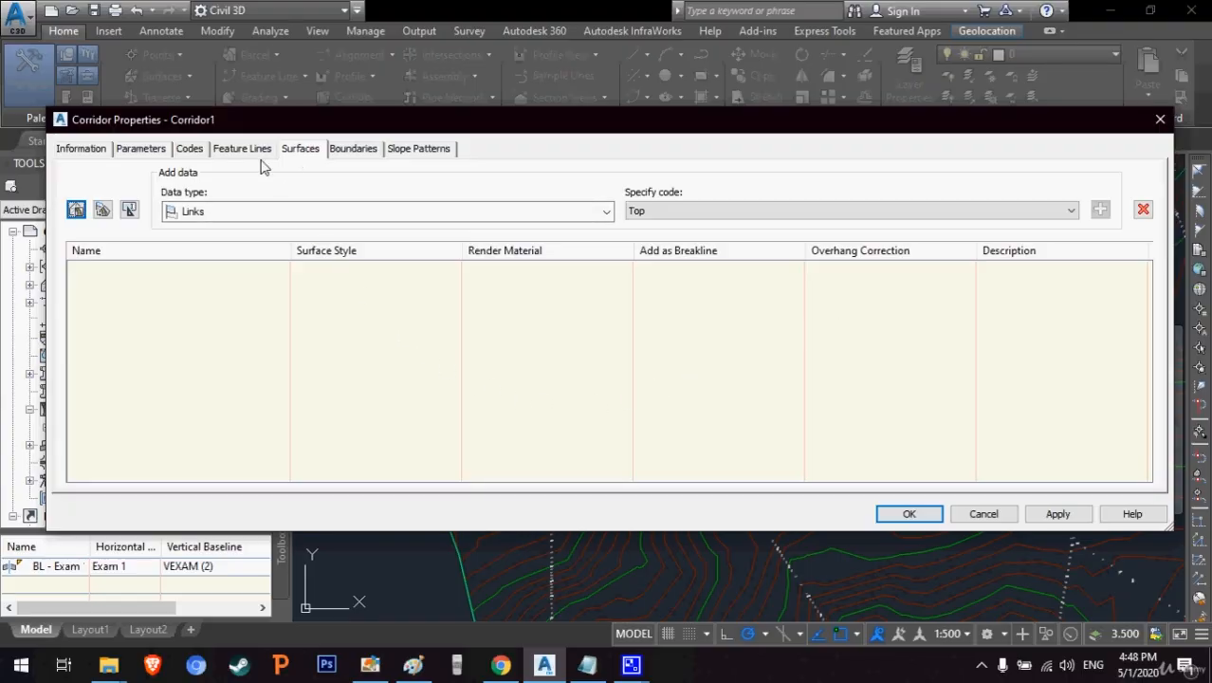
{"action": "left_click", "coordinate": [76, 210]}
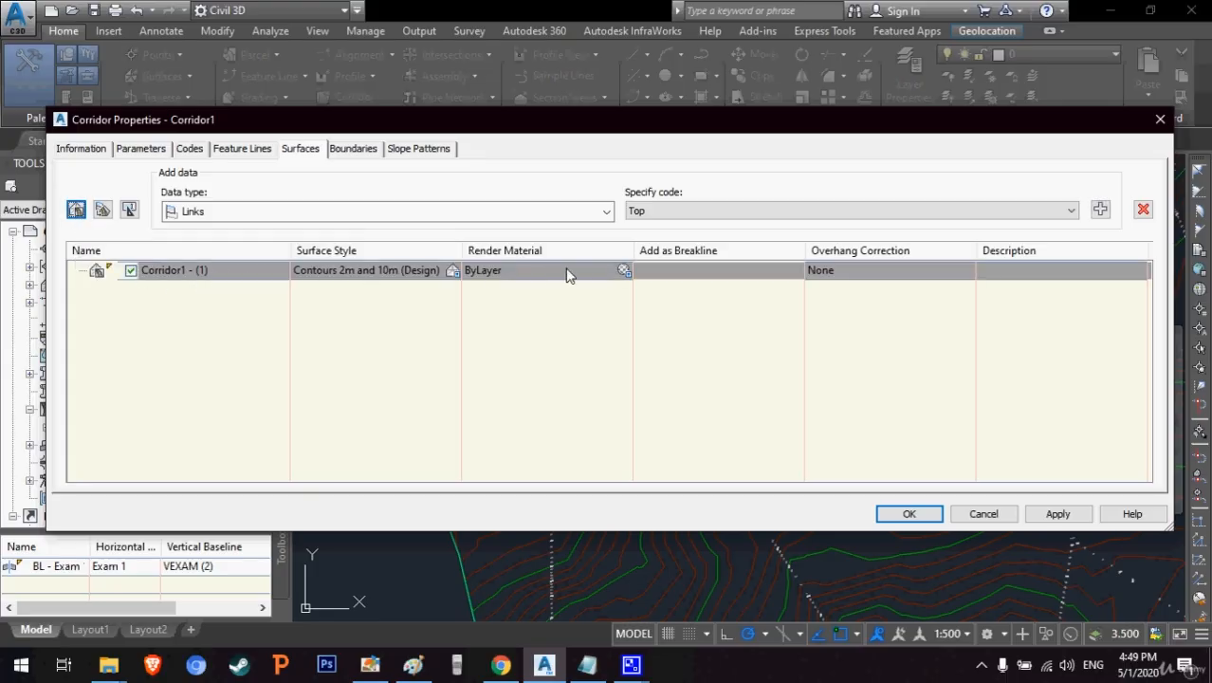
{"action": "left_click", "coordinate": [1071, 214]}
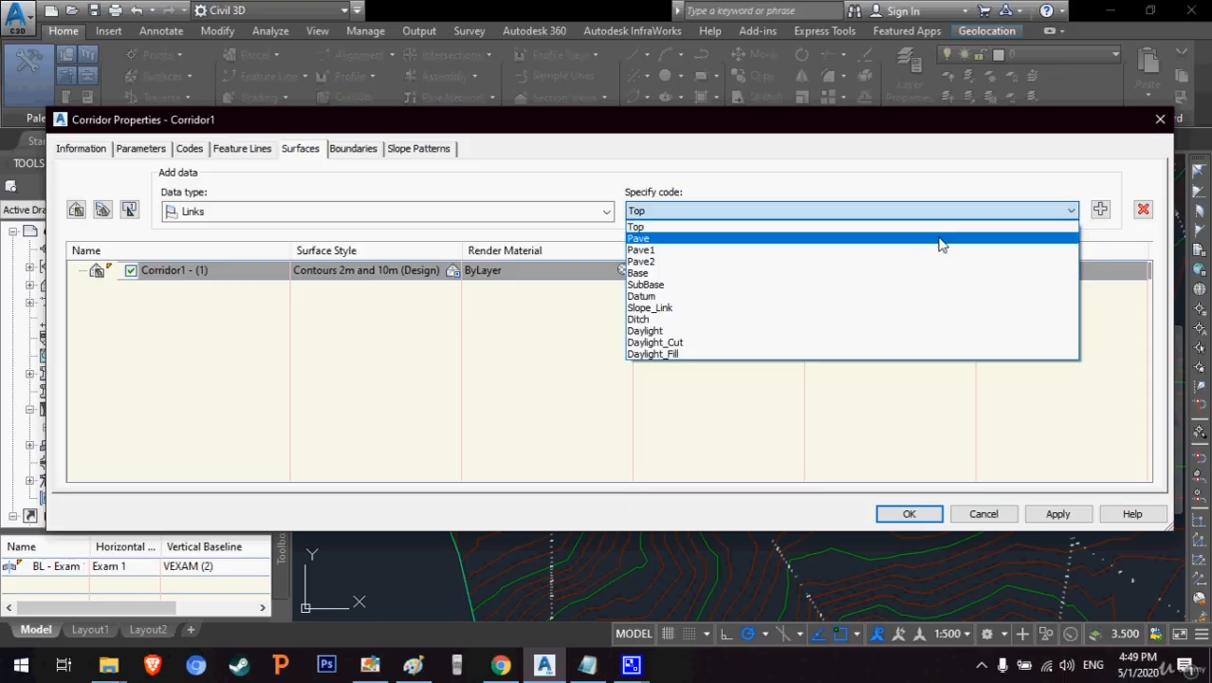
{"action": "left_click", "coordinate": [729, 296]}
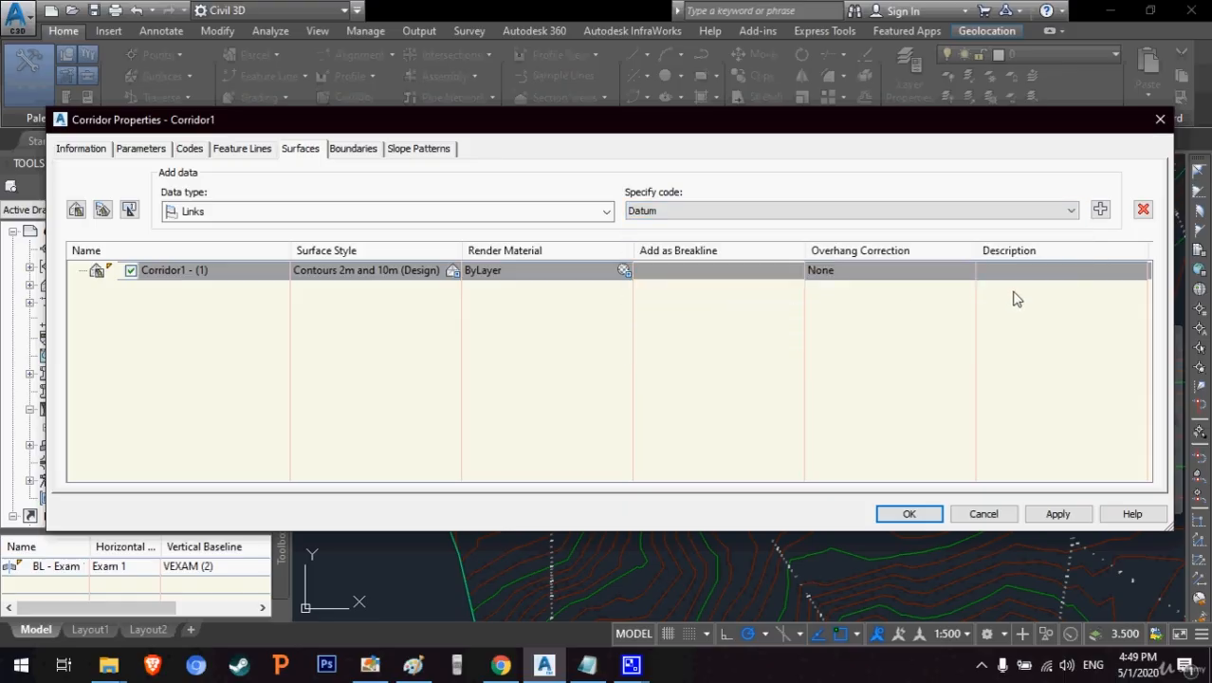
{"action": "left_click", "coordinate": [1100, 209]}
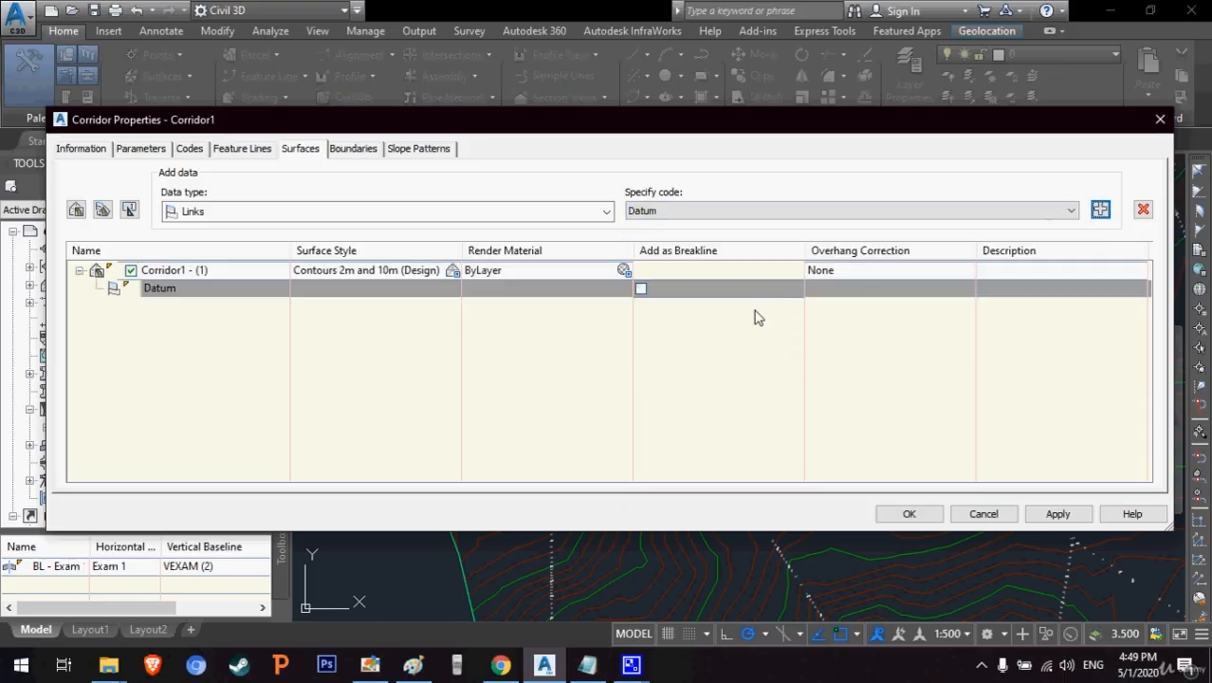
- Add an automatic Daylight boundary to the corridor surface as its outside boundary, and rebuild the corridor
{"action": "left_click", "coordinate": [356, 154]}
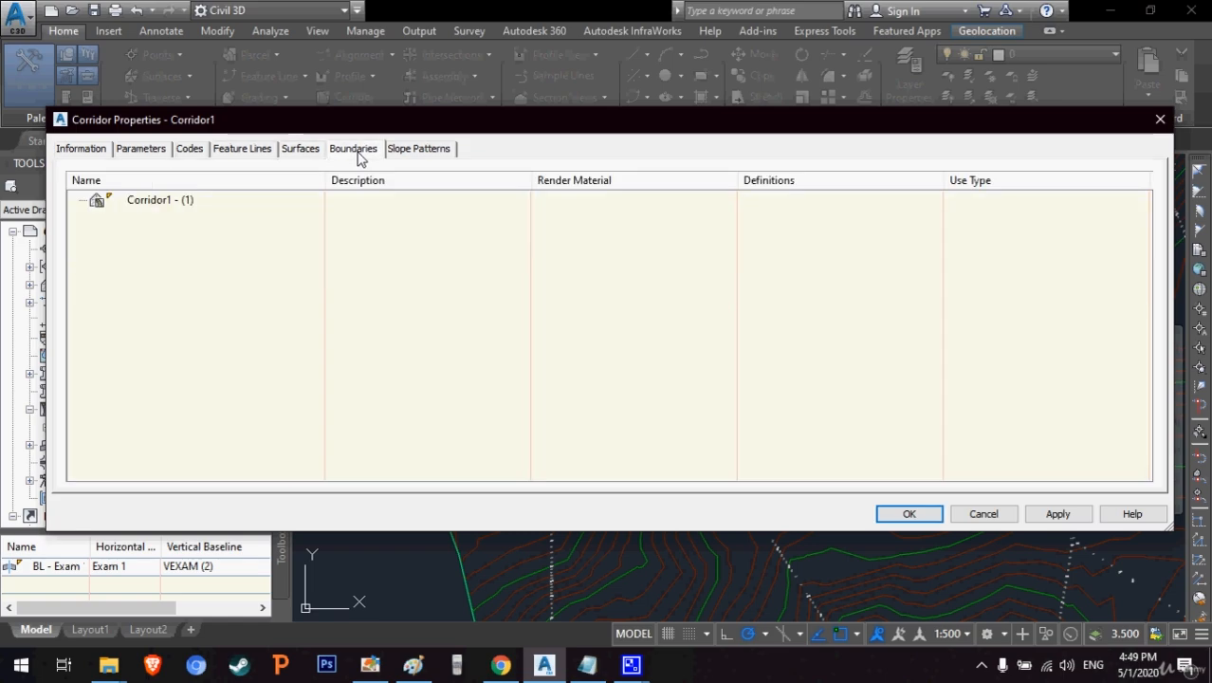
{"action": "right_click", "coordinate": [158, 203]}
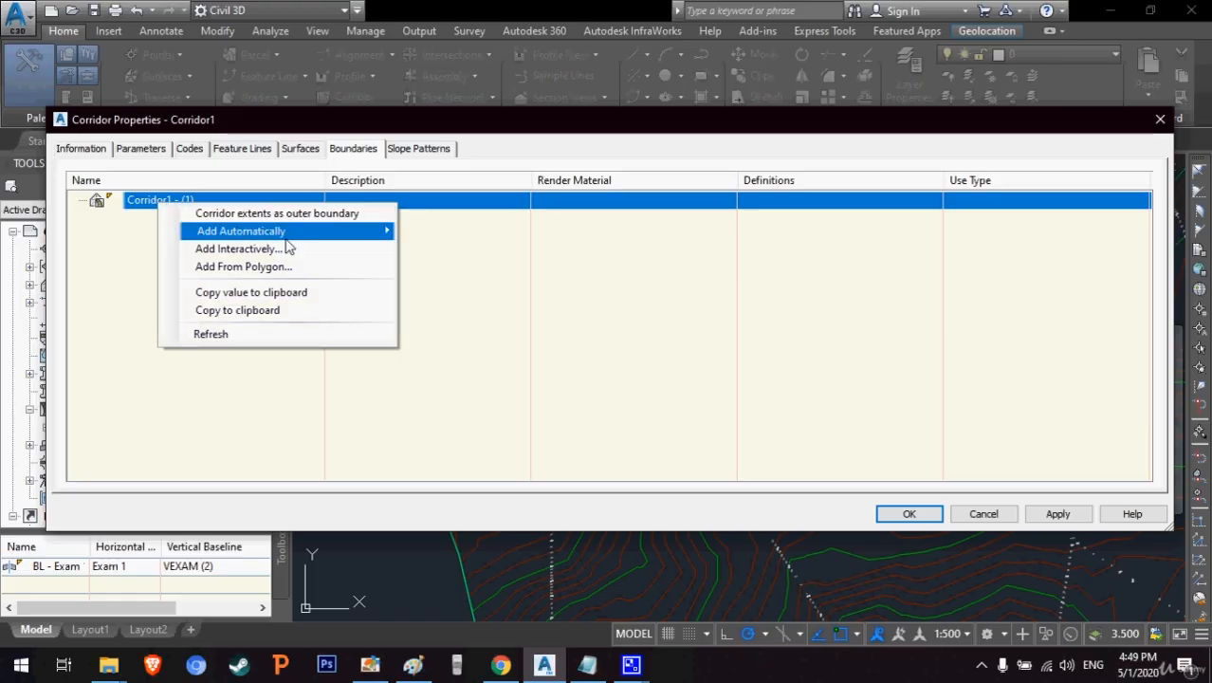
{"action": "mouse_move", "coordinate": [286, 238]}
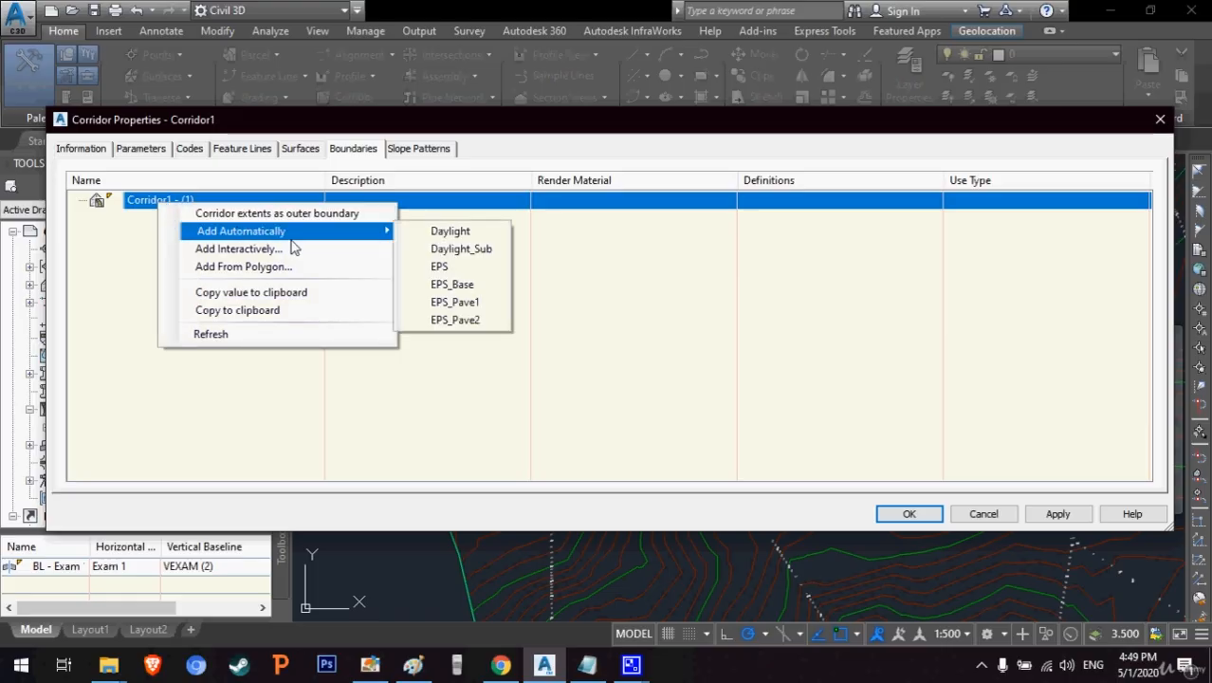
{"action": "left_click", "coordinate": [453, 232]}
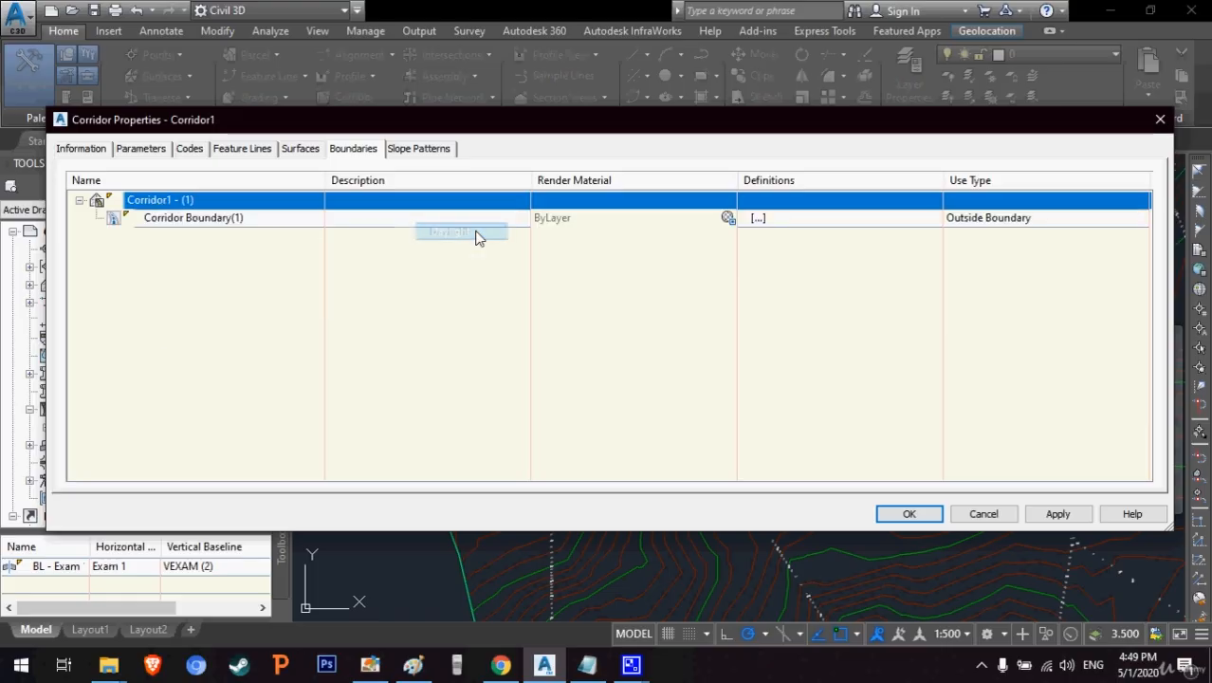
{"action": "left_click", "coordinate": [1051, 514]}
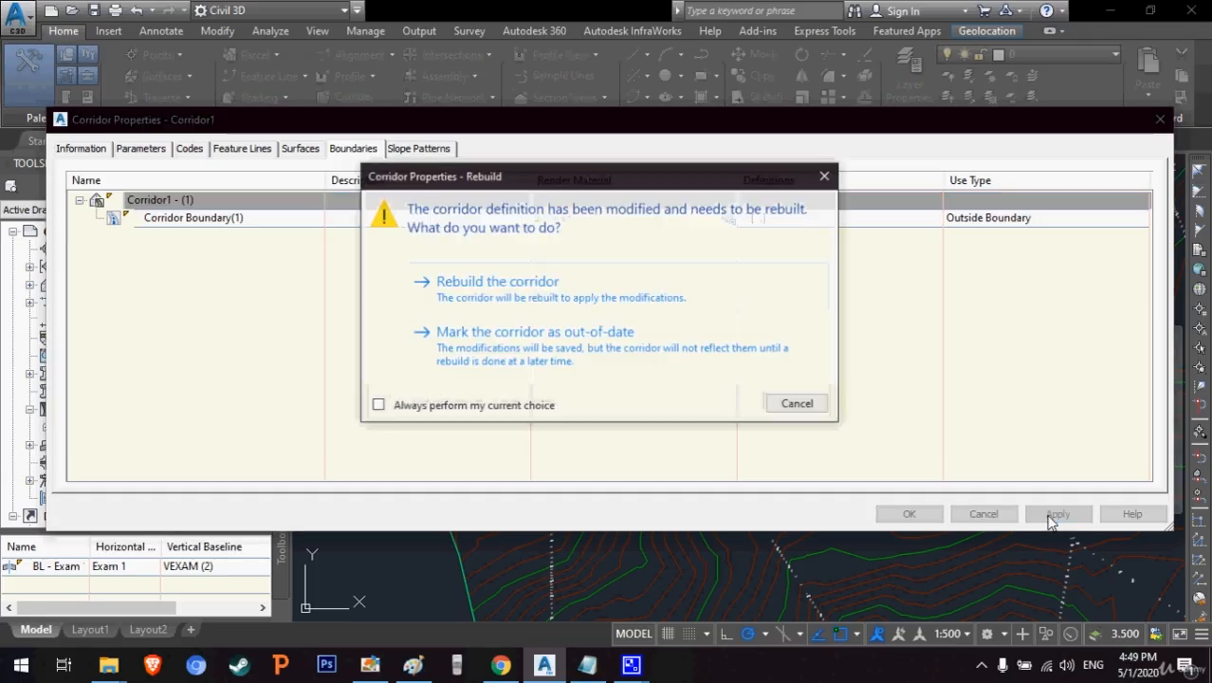
{"action": "left_click", "coordinate": [625, 301]}
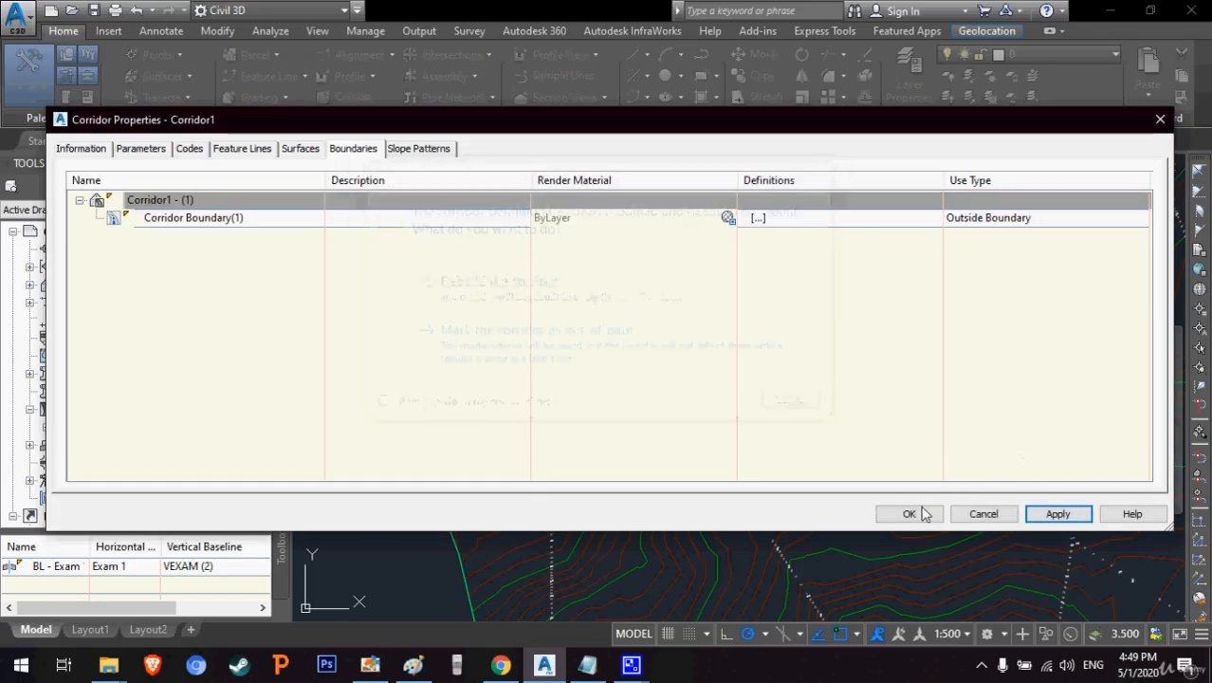
{"action": "left_click", "coordinate": [906, 513]}
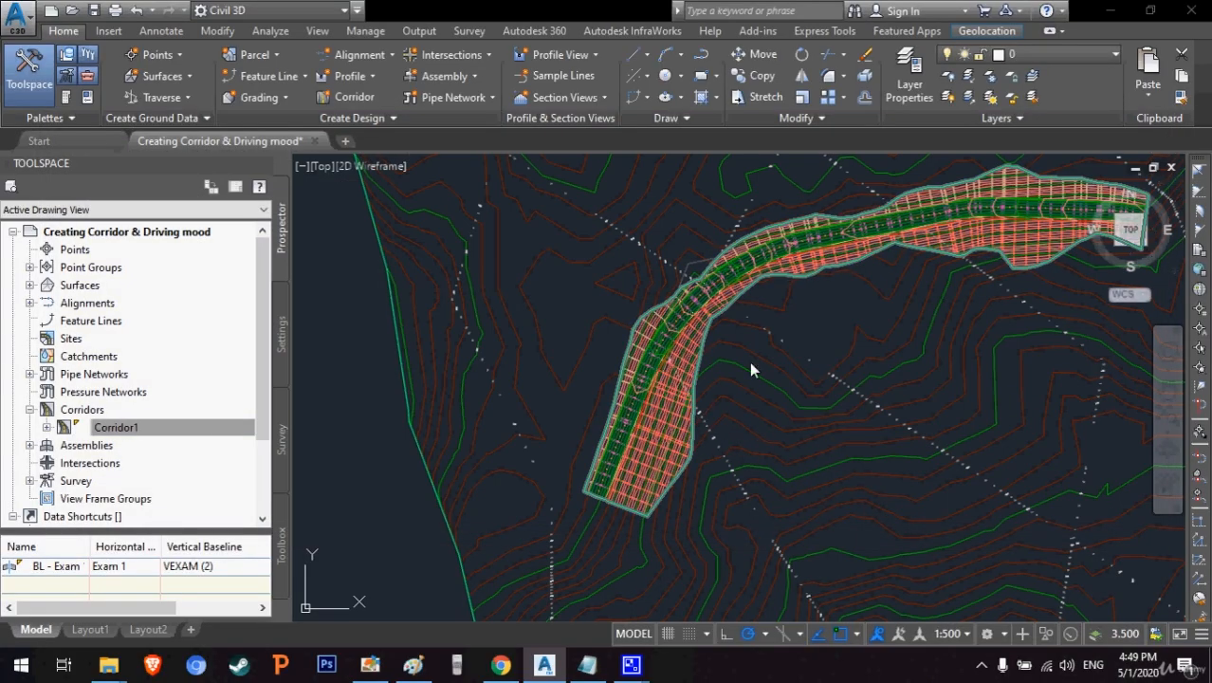
- Inspect the corridor surface contours and the daylight boundary along the whole length of the road
{"action": "scroll", "coordinate": [643, 379], "scroll_direction": "up", "scroll_amount": 2}
{"action": "scroll", "coordinate": [762, 266], "scroll_direction": "up", "scroll_amount": 3}
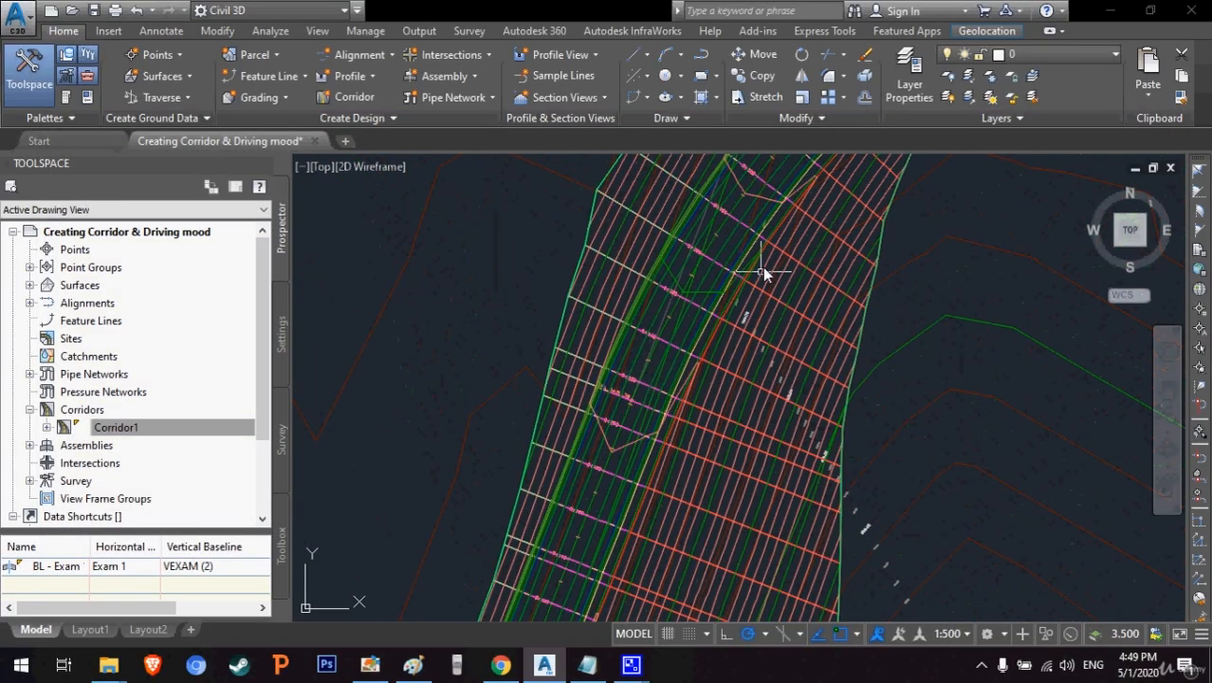
{"action": "scroll", "coordinate": [716, 273], "scroll_direction": "down", "scroll_amount": 5}
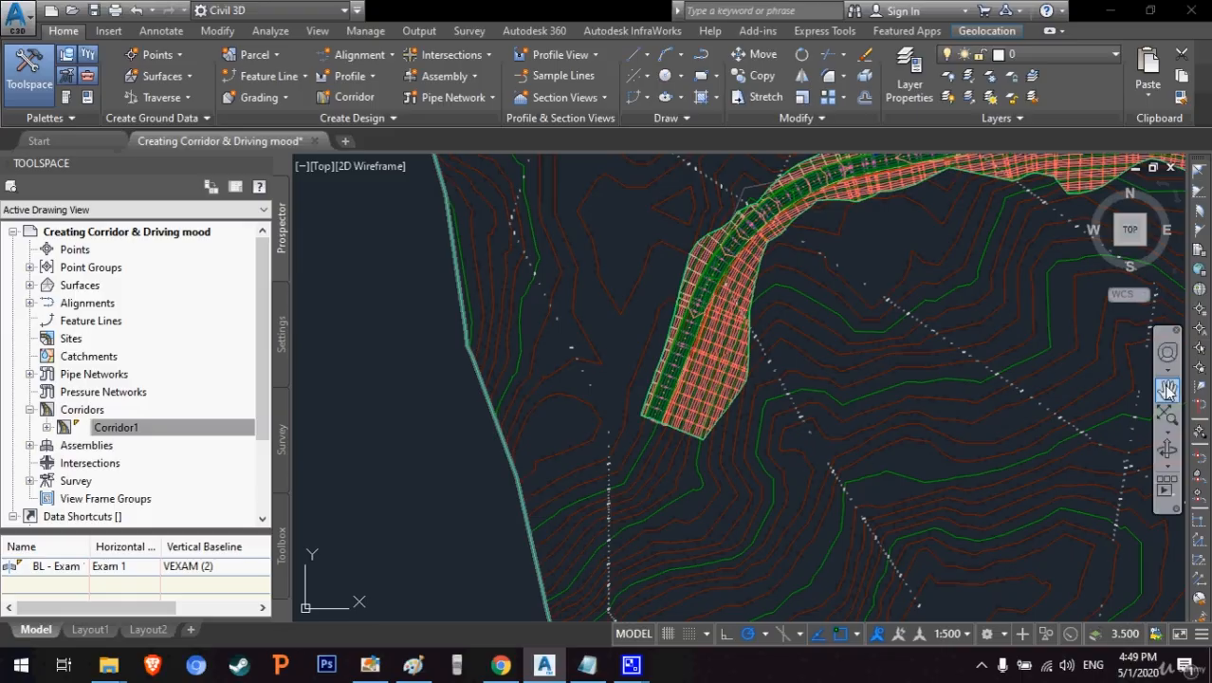
{"action": "left_click", "coordinate": [1167, 386]}
{"action": "left_click_drag", "start_coordinate": [920, 289], "coordinate": [749, 508]}
{"action": "left_click_drag", "start_coordinate": [860, 263], "coordinate": [799, 343]}
{"action": "scroll", "coordinate": [821, 384], "scroll_direction": "up", "scroll_amount": 3}
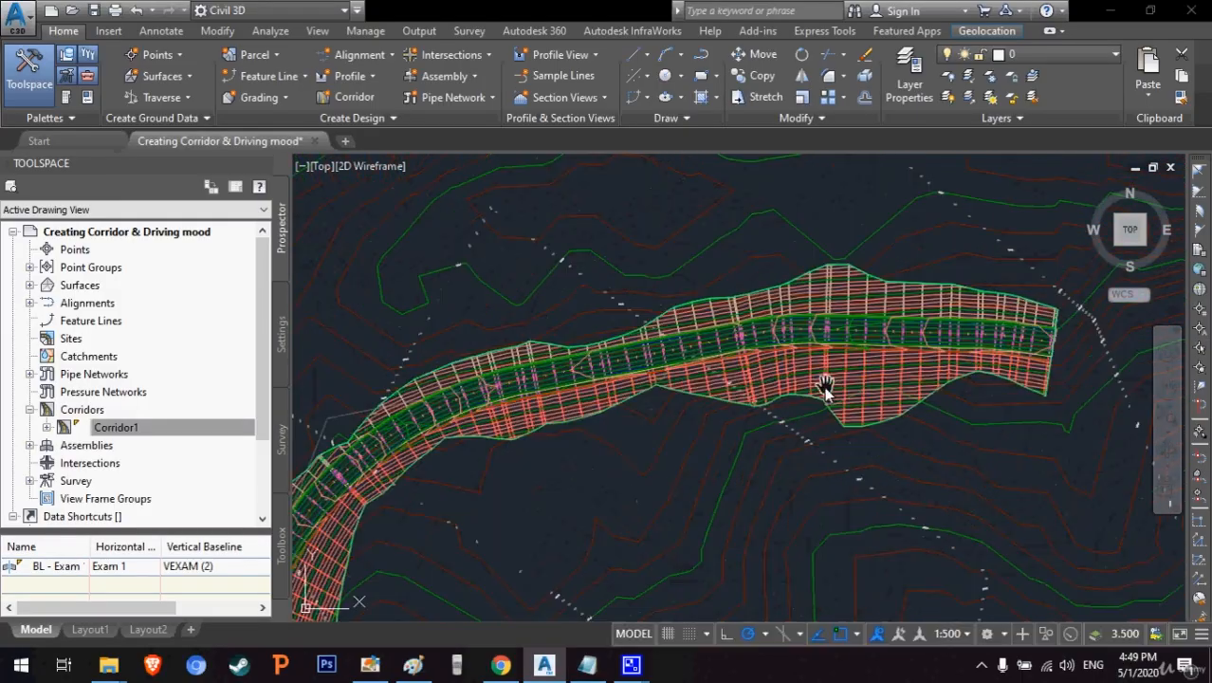
{"action": "scroll", "coordinate": [725, 228], "scroll_direction": "up", "scroll_amount": 3}
{"action": "scroll", "coordinate": [682, 401], "scroll_direction": "down", "scroll_amount": 2}
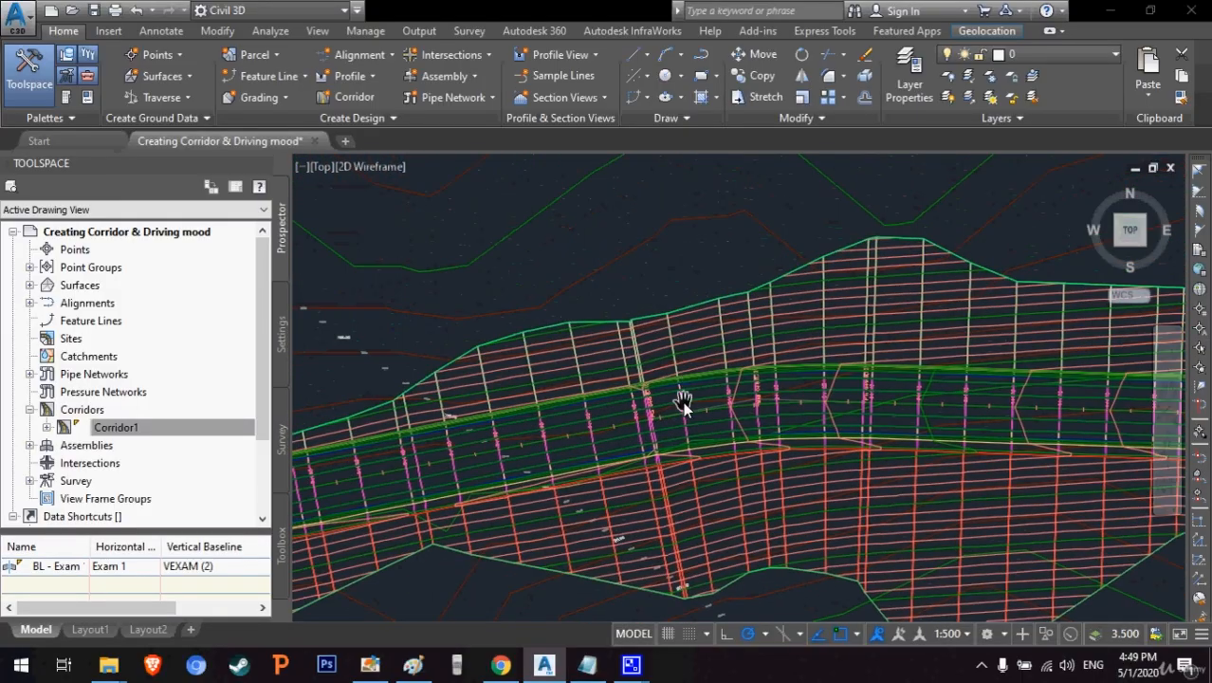
{"action": "scroll", "coordinate": [641, 396], "scroll_direction": "up", "scroll_amount": 2}
{"action": "scroll", "coordinate": [593, 428], "scroll_direction": "down", "scroll_amount": 5}
{"action": "middle_click_drag", "start_coordinate": [515, 455], "coordinate": [1036, 304]}
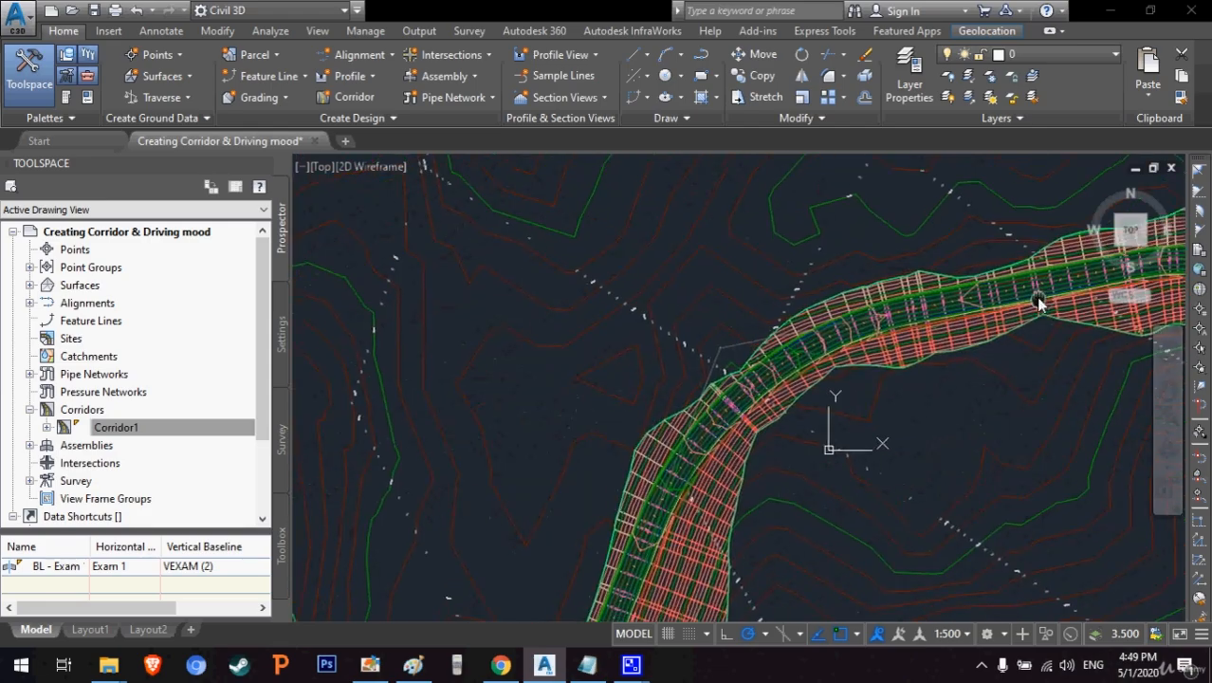
{"action": "middle_click_drag", "start_coordinate": [910, 437], "coordinate": [868, 285]}
{"action": "scroll", "coordinate": [770, 371], "scroll_direction": "down", "scroll_amount": 2}
{"action": "left_click_drag", "start_coordinate": [830, 308], "coordinate": [800, 341]}
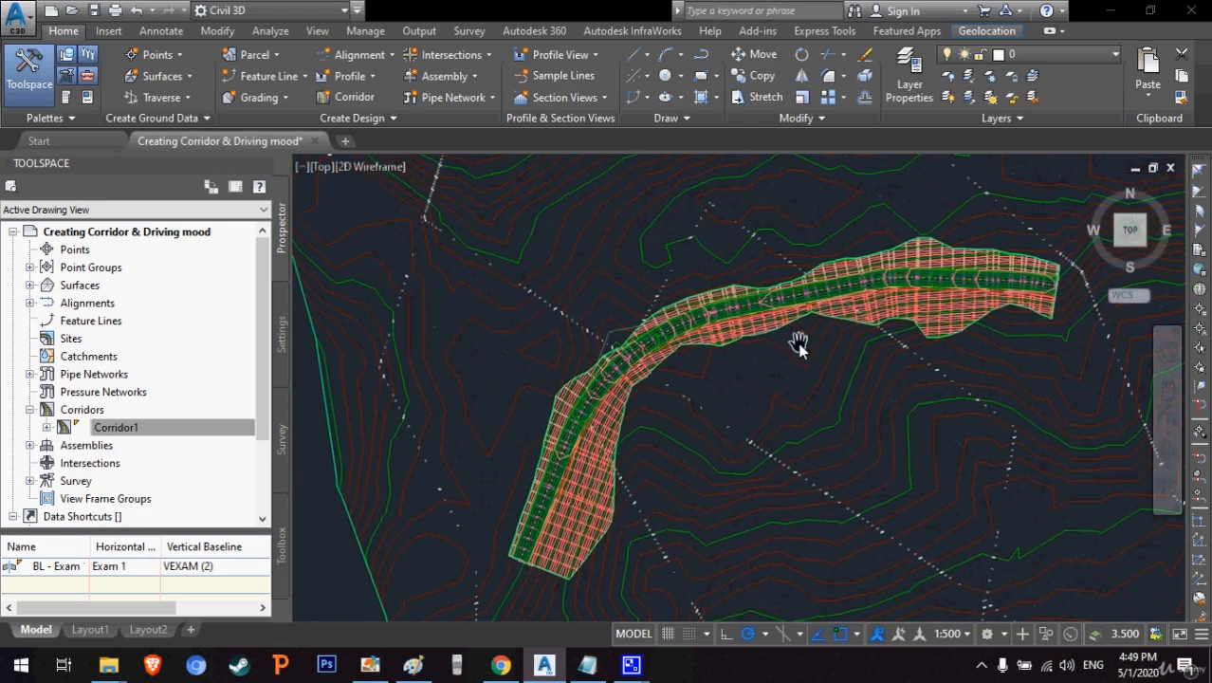
{"action": "right_click", "coordinate": [796, 348]}
{"action": "left_click", "coordinate": [819, 361]}
{"action": "mouse_move", "coordinate": [733, 407]}
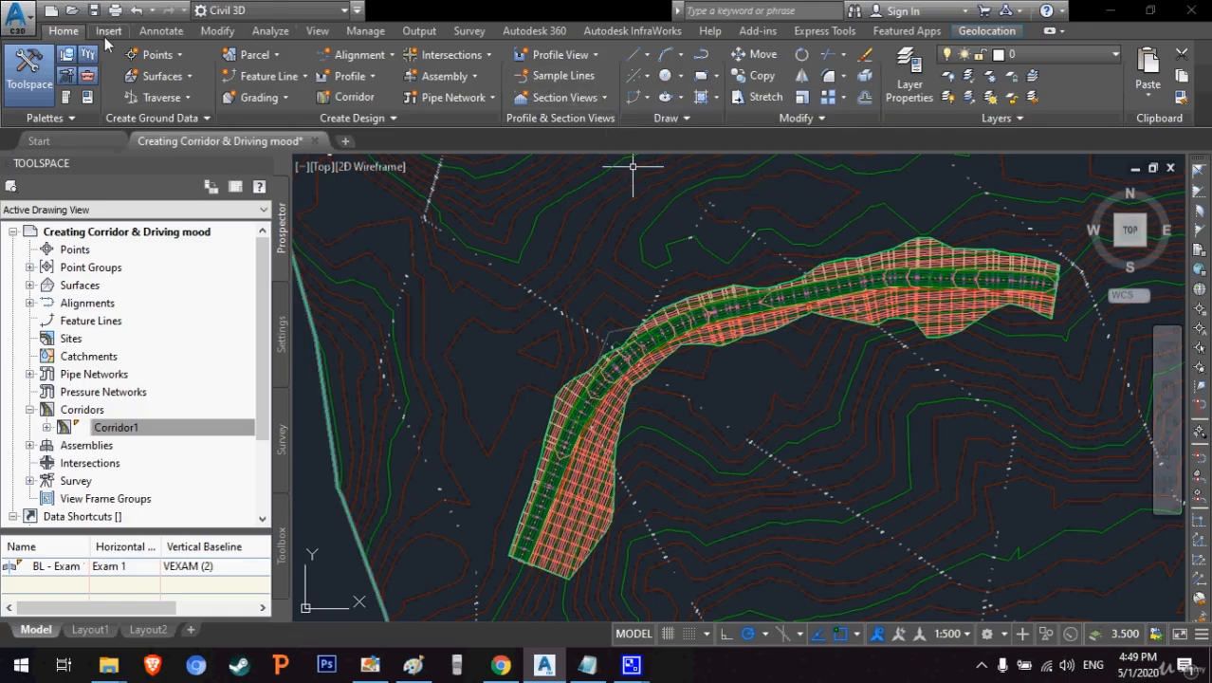
- Create a sample line group for alignment Exam 1 and name it SL Collection - 1
{"action": "left_click", "coordinate": [576, 78]}
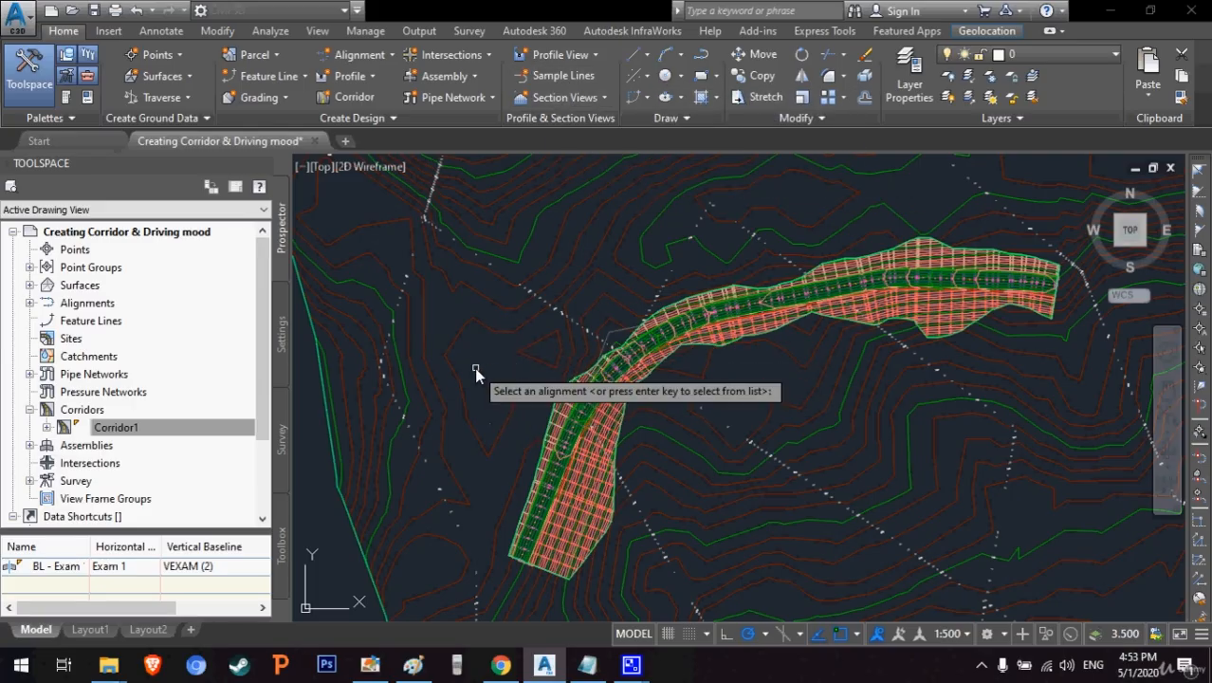
{"action": "key", "text": "Return"}
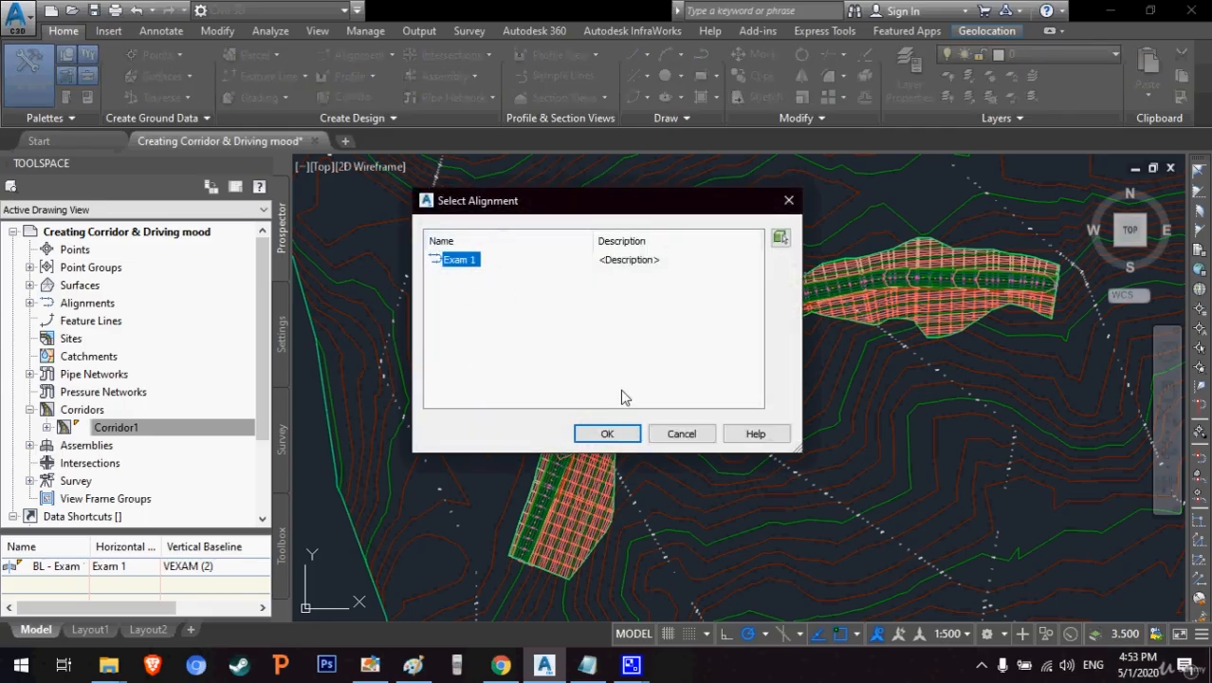
{"action": "left_click", "coordinate": [607, 434]}
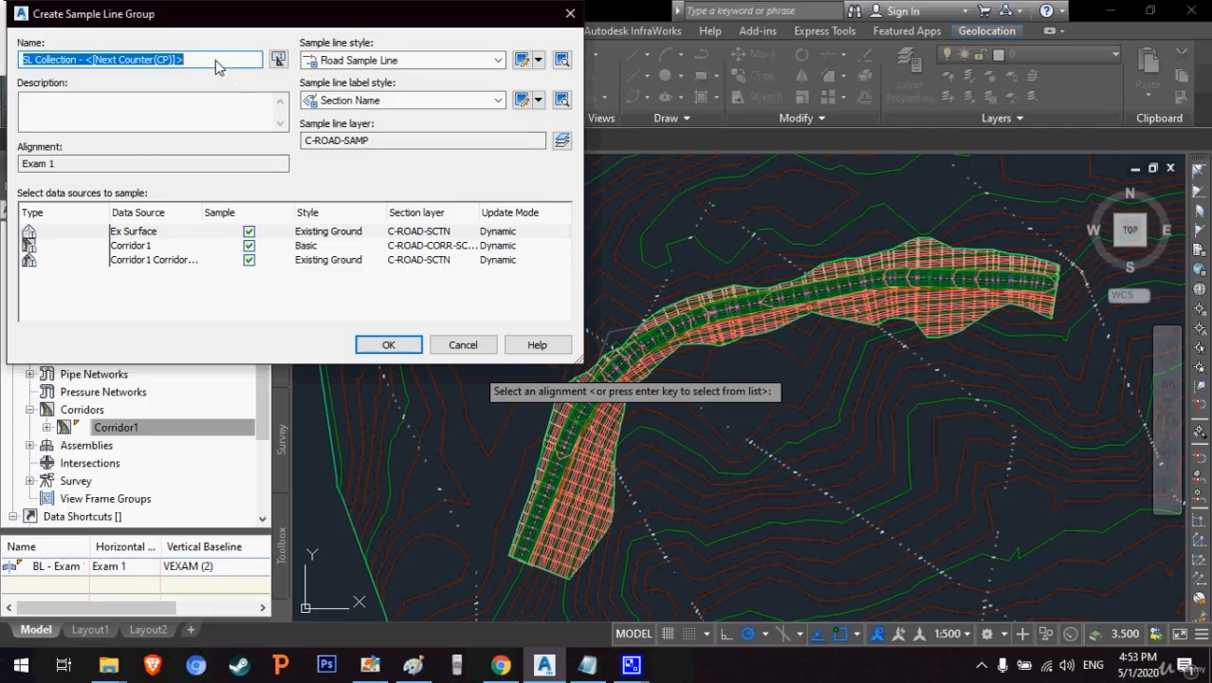
{"action": "left_click", "coordinate": [215, 60]}
{"action": "key", "text": "BackSpace"}
{"action": "key", "text": "BackSpace"}
{"action": "key", "text": "BackSpace"}
{"action": "key", "text": "BackSpace"}
{"action": "key", "text": "BackSpace"}
{"action": "key", "text": "BackSpace"}
{"action": "key", "text": "BackSpace"}
{"action": "key", "text": "BackSpace"}
{"action": "key", "text": "BackSpace"}
{"action": "key", "text": "BackSpace"}
{"action": "key", "text": "BackSpace"}
{"action": "key", "text": "BackSpace"}
{"action": "key", "text": "BackSpace"}
{"action": "key", "text": "BackSpace"}
{"action": "key", "text": "BackSpace"}
{"action": "key", "text": "BackSpace"}
{"action": "key", "text": "BackSpace"}
{"action": "key", "text": "BackSpace"}
{"action": "key", "text": "BackSpace"}
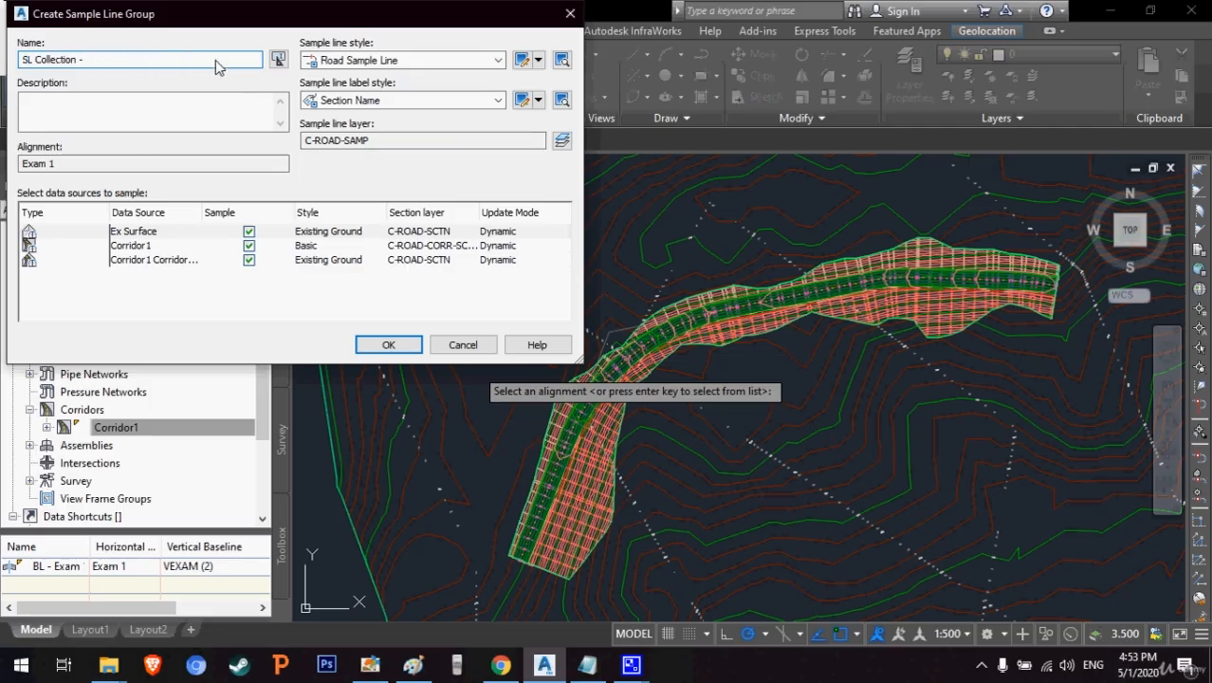
{"action": "type", "text": "1"}
{"action": "left_click", "coordinate": [389, 345]}
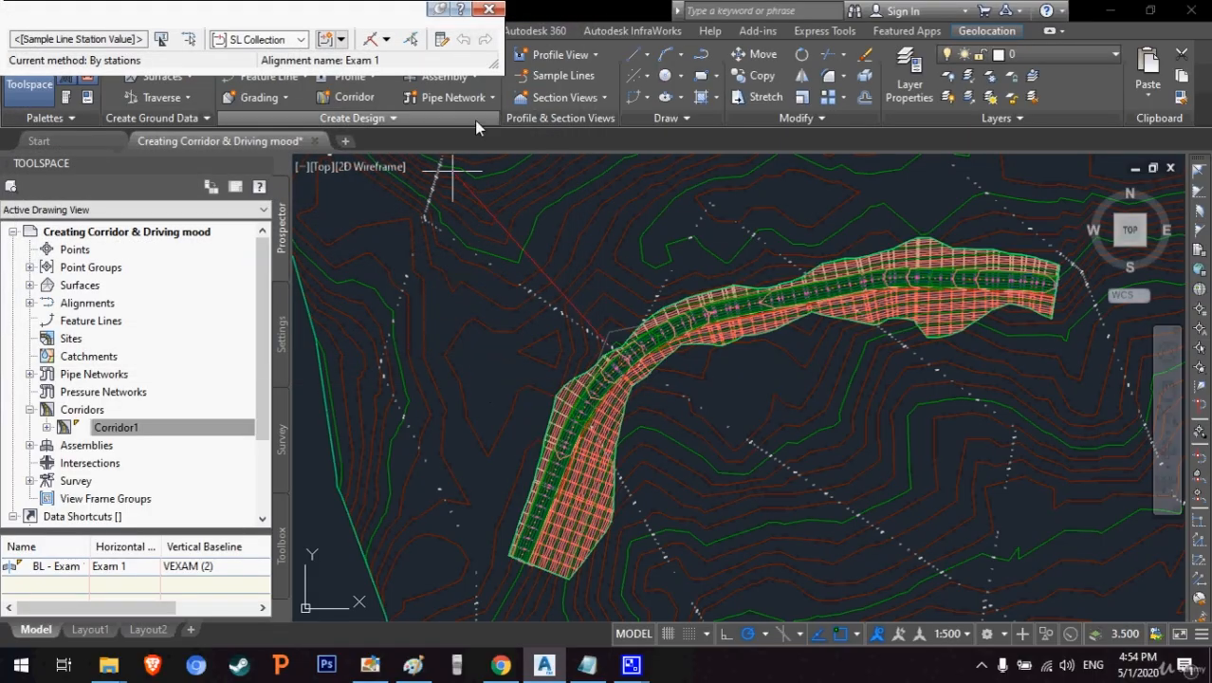
- Create sample lines by range of stations over the full alignment, keeping 20 m swath widths and 20 m sampling increments
{"action": "left_click", "coordinate": [386, 40]}
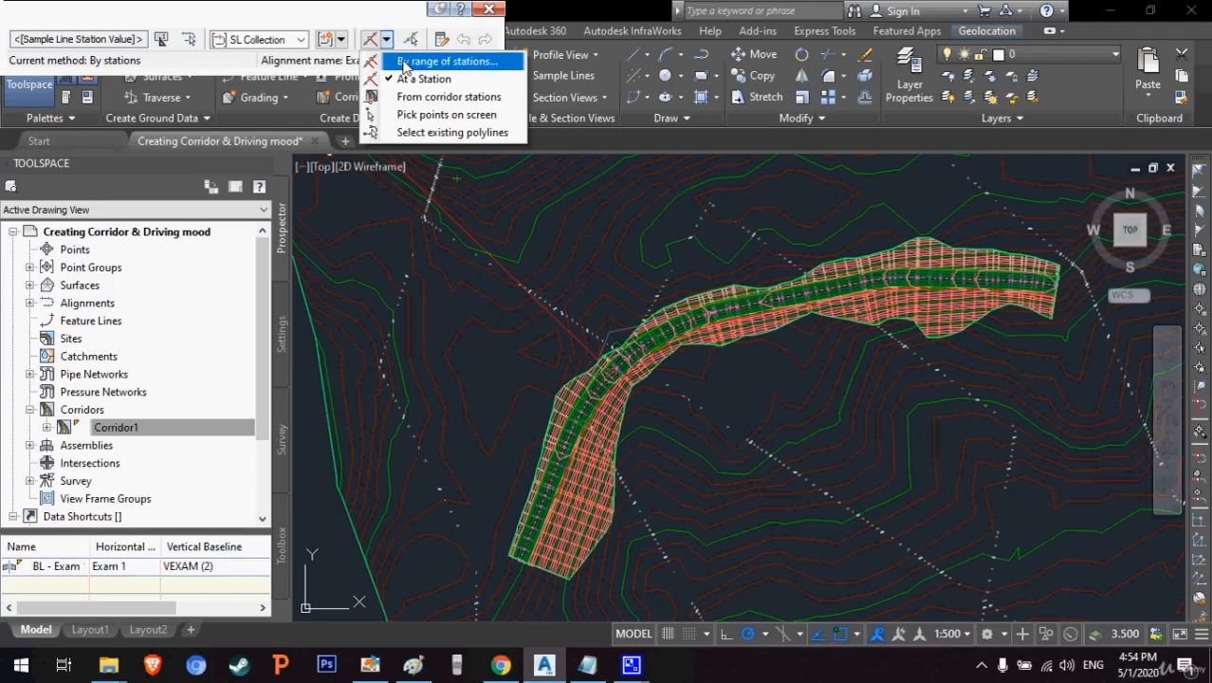
{"action": "left_click", "coordinate": [406, 62]}
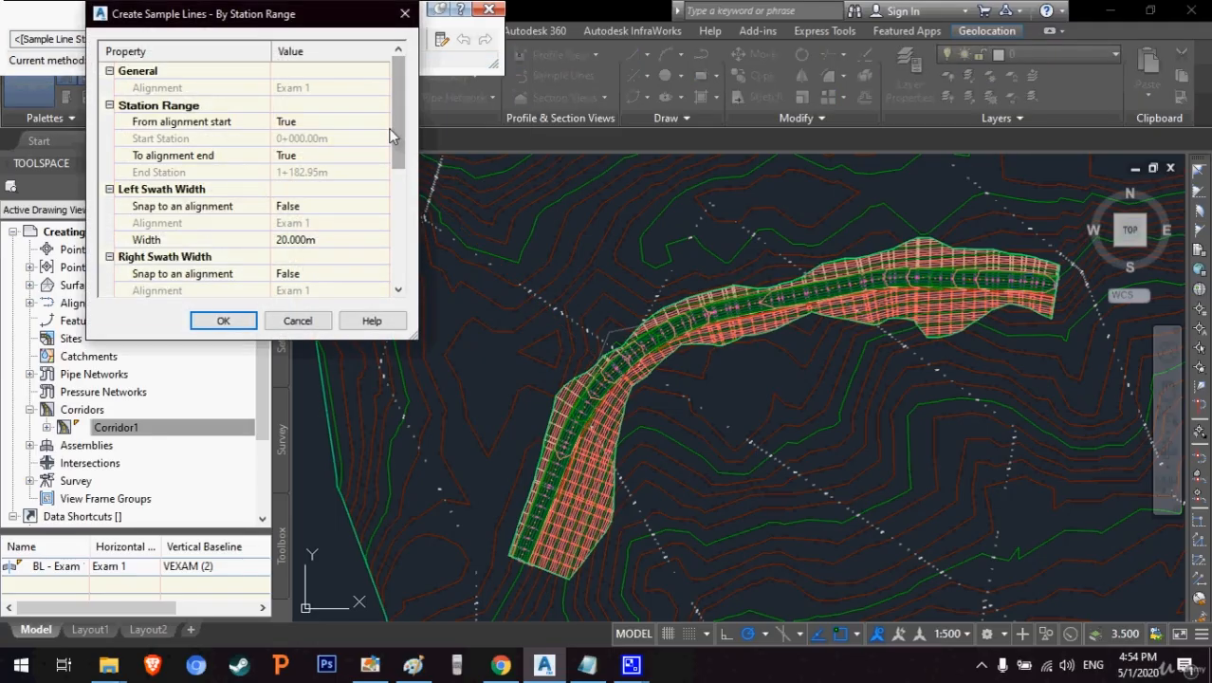
{"action": "left_click_drag", "start_coordinate": [397, 133], "coordinate": [396, 245]}
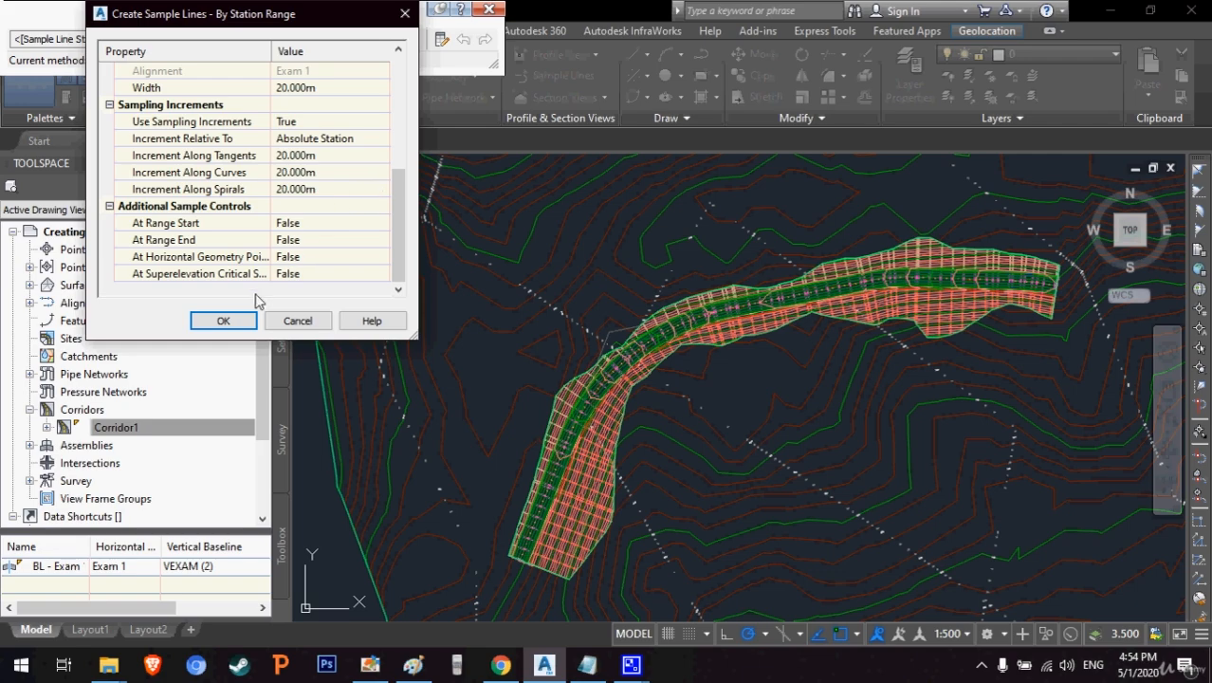
{"action": "left_click", "coordinate": [237, 322]}
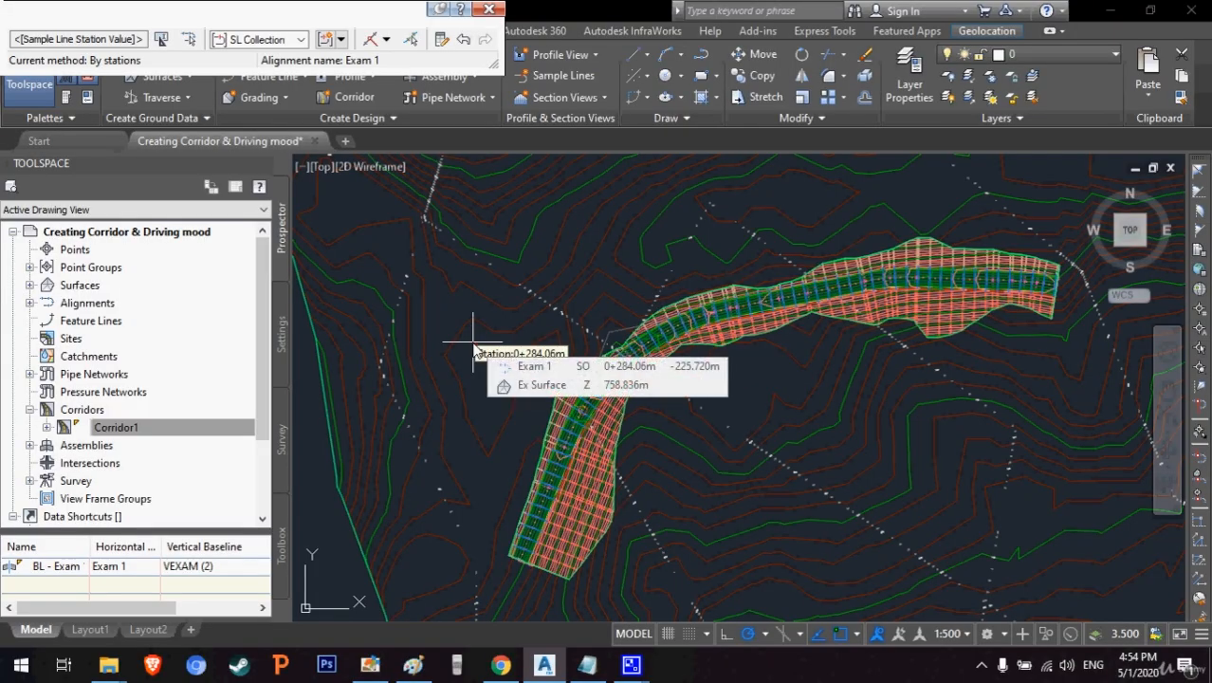
{"action": "key", "text": "Escape"}
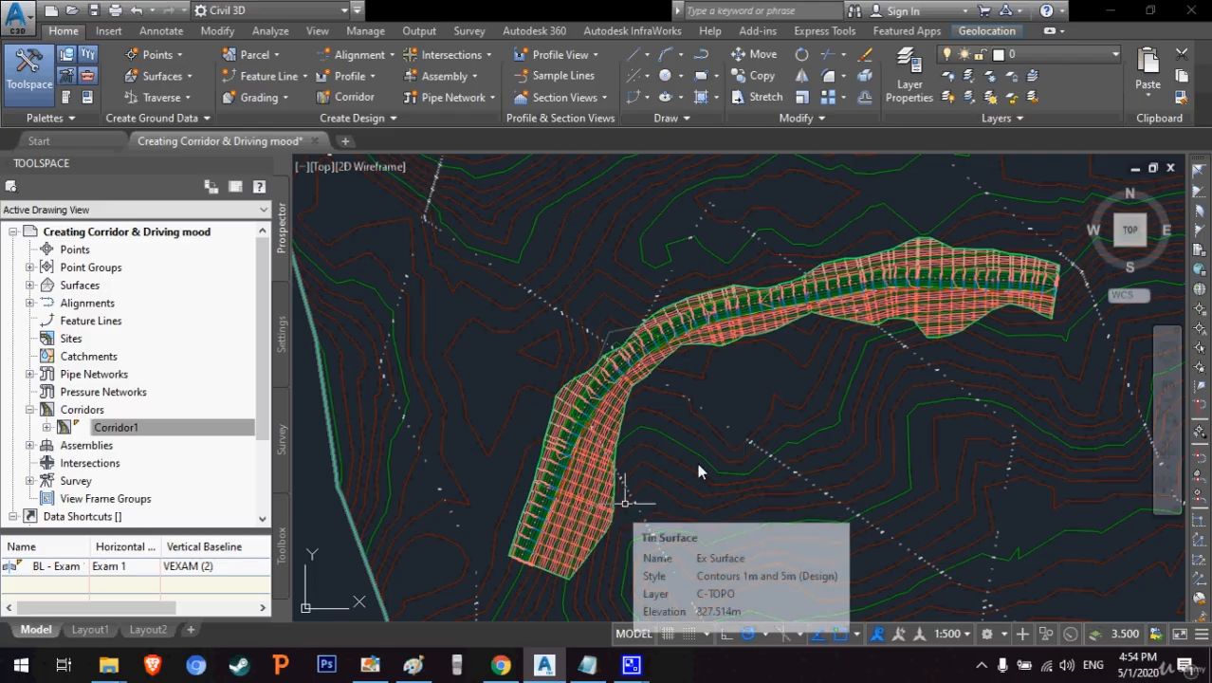
- Examine the 20 m sample lines and their station labels along the first stretch of the corridor, from 0+000 to 0+180
{"action": "left_click", "coordinate": [1167, 392]}
{"action": "scroll", "coordinate": [534, 524], "scroll_direction": "up", "scroll_amount": 8}
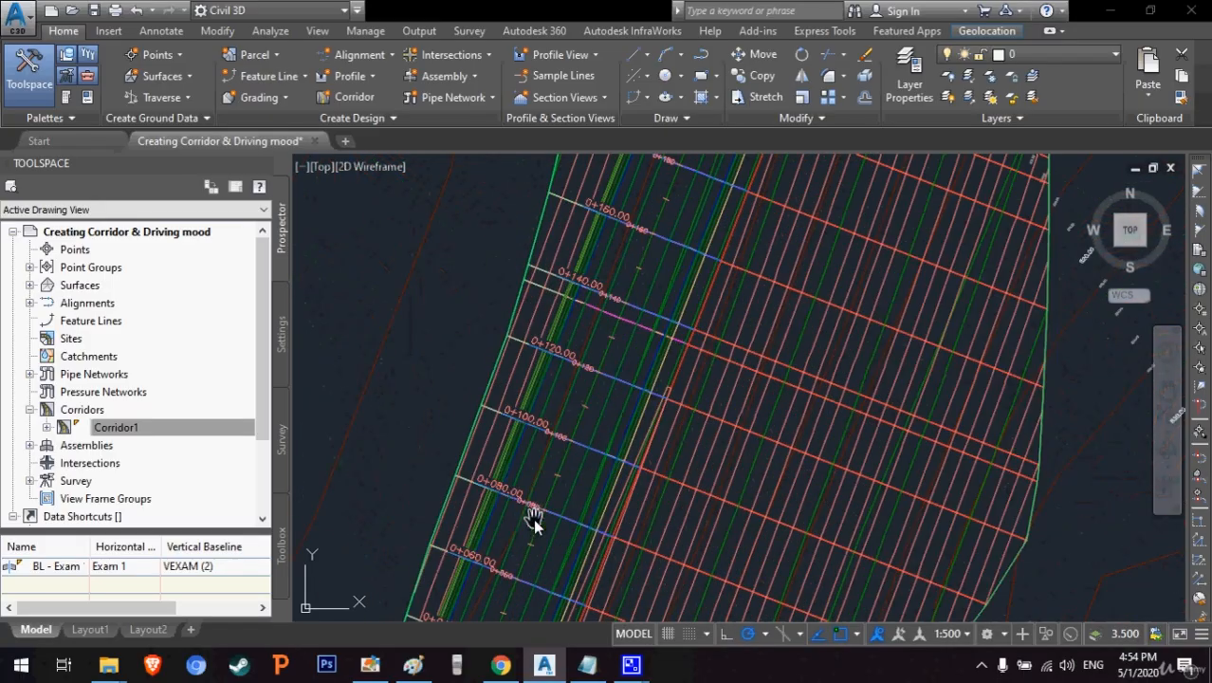
{"action": "scroll", "coordinate": [521, 530], "scroll_direction": "up", "scroll_amount": 5}
{"action": "left_click_drag", "start_coordinate": [521, 530], "coordinate": [730, 239]}
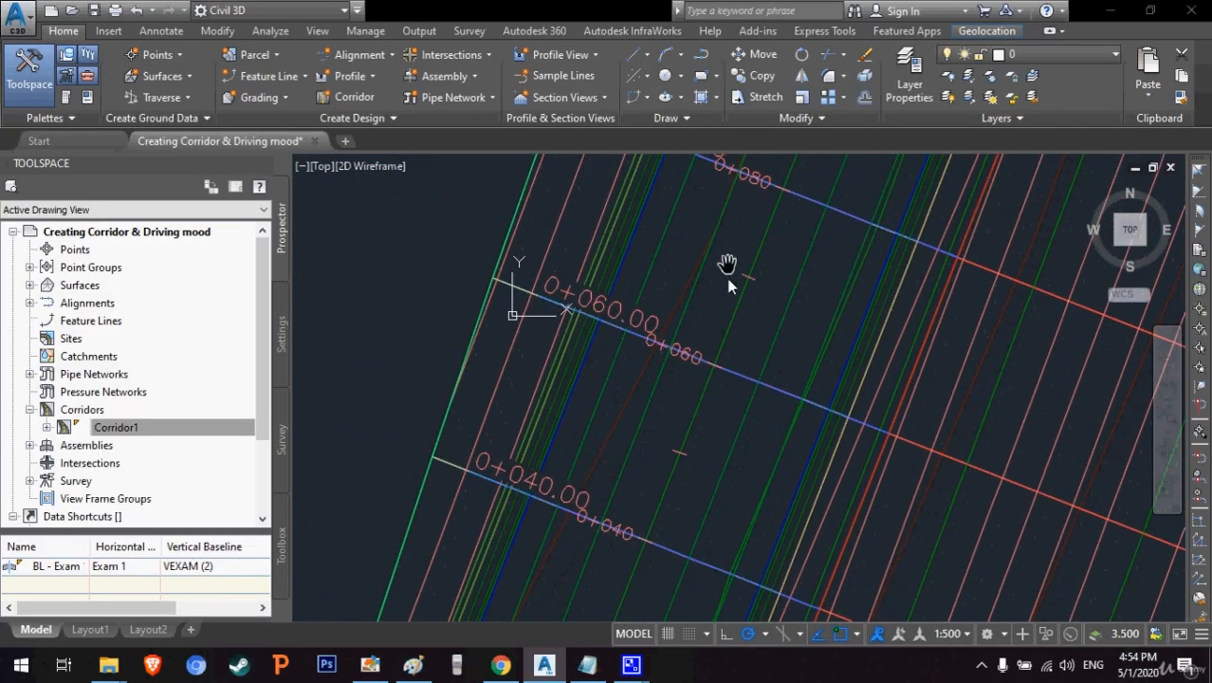
{"action": "scroll", "coordinate": [728, 286], "scroll_direction": "down", "scroll_amount": 5}
{"action": "left_click_drag", "start_coordinate": [752, 460], "coordinate": [706, 373]}
{"action": "scroll", "coordinate": [629, 376], "scroll_direction": "up", "scroll_amount": 2}
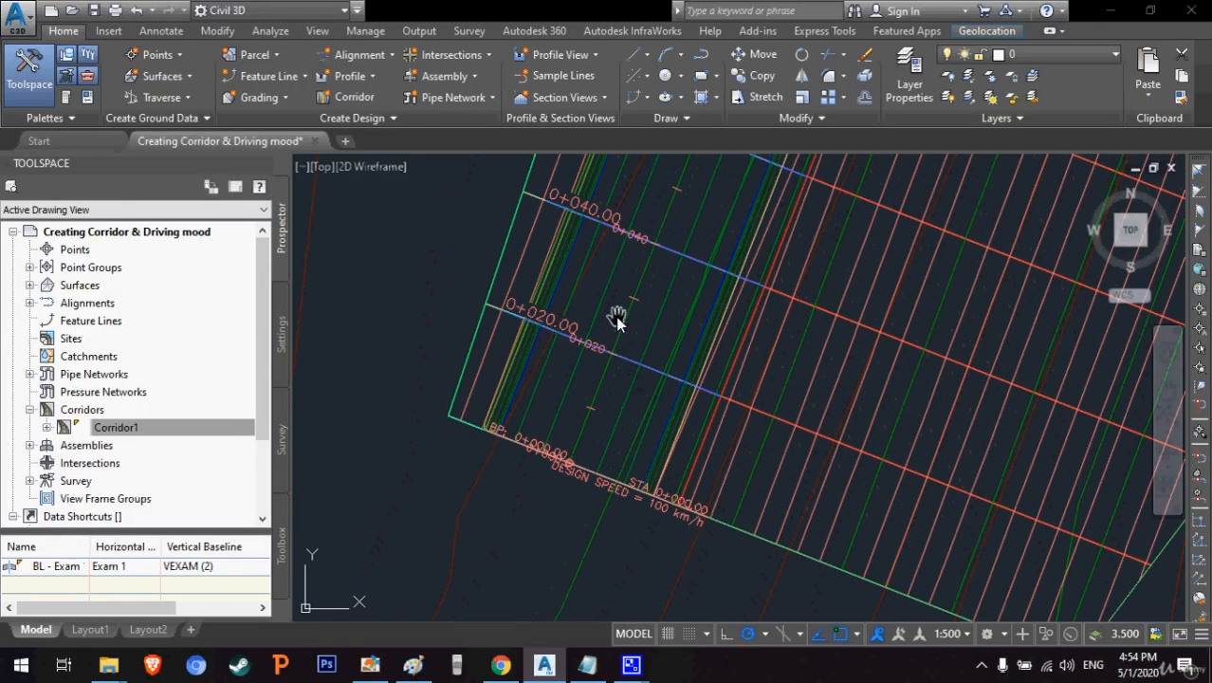
{"action": "mouse_move", "coordinate": [647, 273]}
{"action": "left_mouse_down"}
{"action": "mouse_move", "coordinate": [614, 417]}
{"action": "mouse_move", "coordinate": [495, 574]}
{"action": "left_mouse_up"}
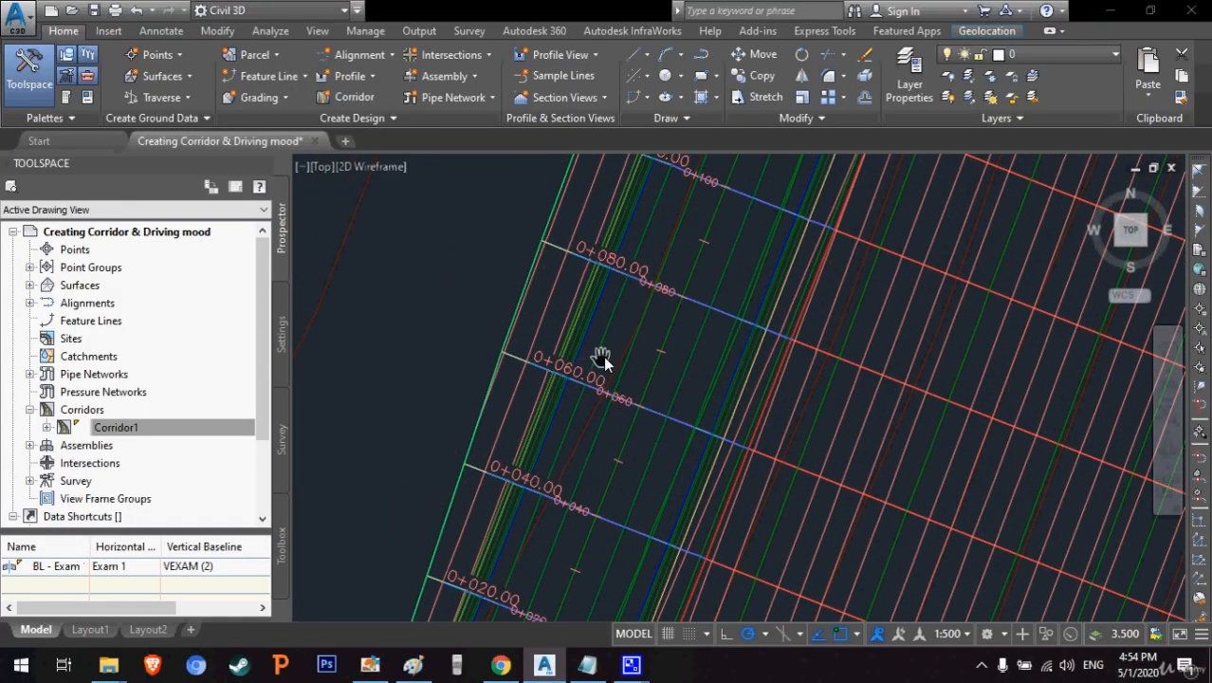
{"action": "left_click_drag", "start_coordinate": [692, 248], "coordinate": [575, 516]}
{"action": "left_click_drag", "start_coordinate": [650, 275], "coordinate": [597, 526]}
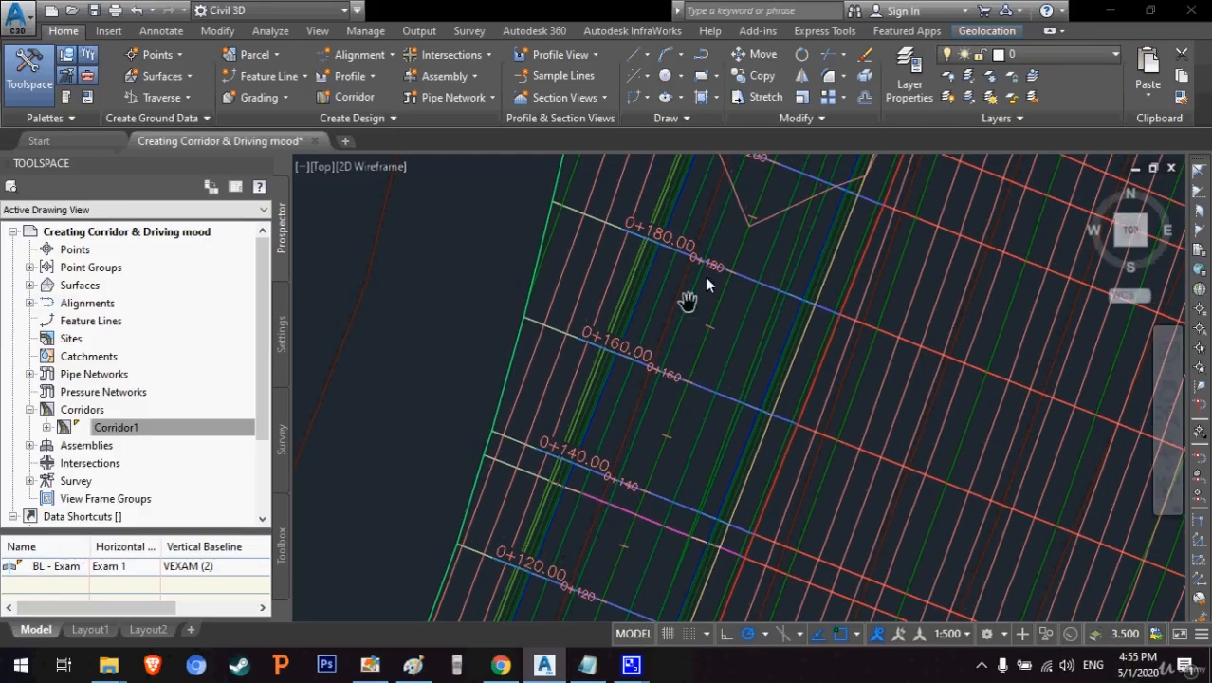
- Check the sample lines and station labels along the far part of the corridor up to the alignment's end point
{"action": "scroll", "coordinate": [704, 284], "scroll_direction": "down", "scroll_amount": 6}
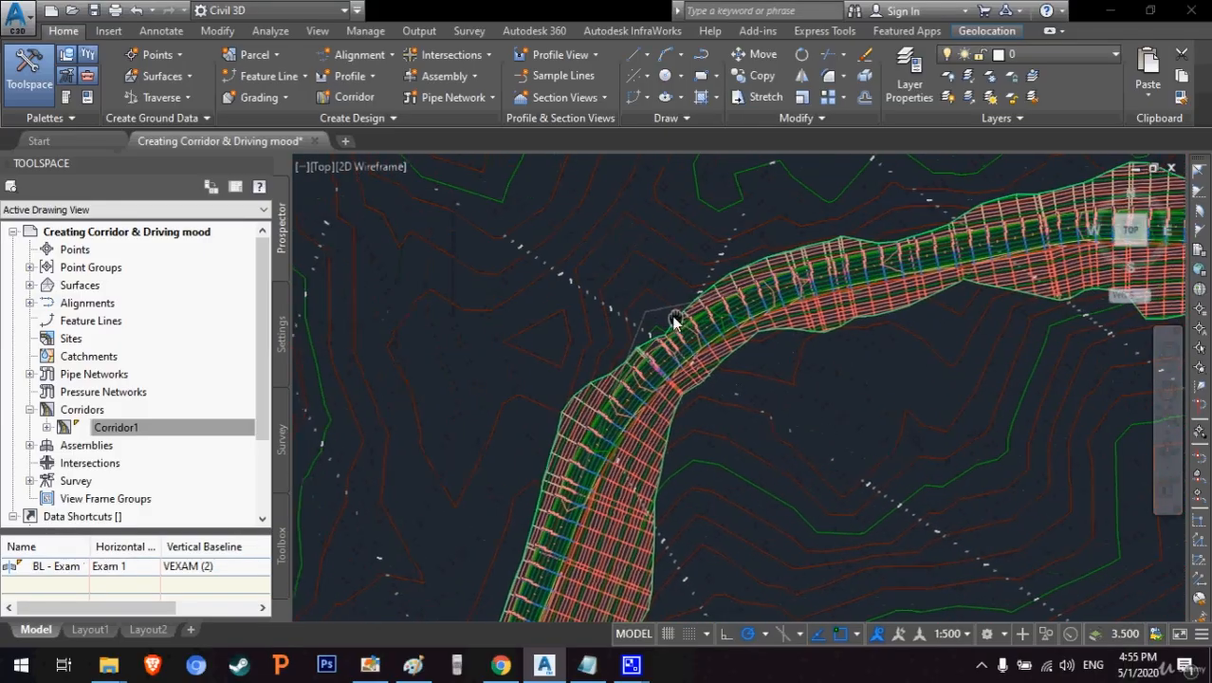
{"action": "left_click_drag", "start_coordinate": [922, 258], "coordinate": [601, 318]}
{"action": "scroll", "coordinate": [908, 214], "scroll_direction": "up", "scroll_amount": 6}
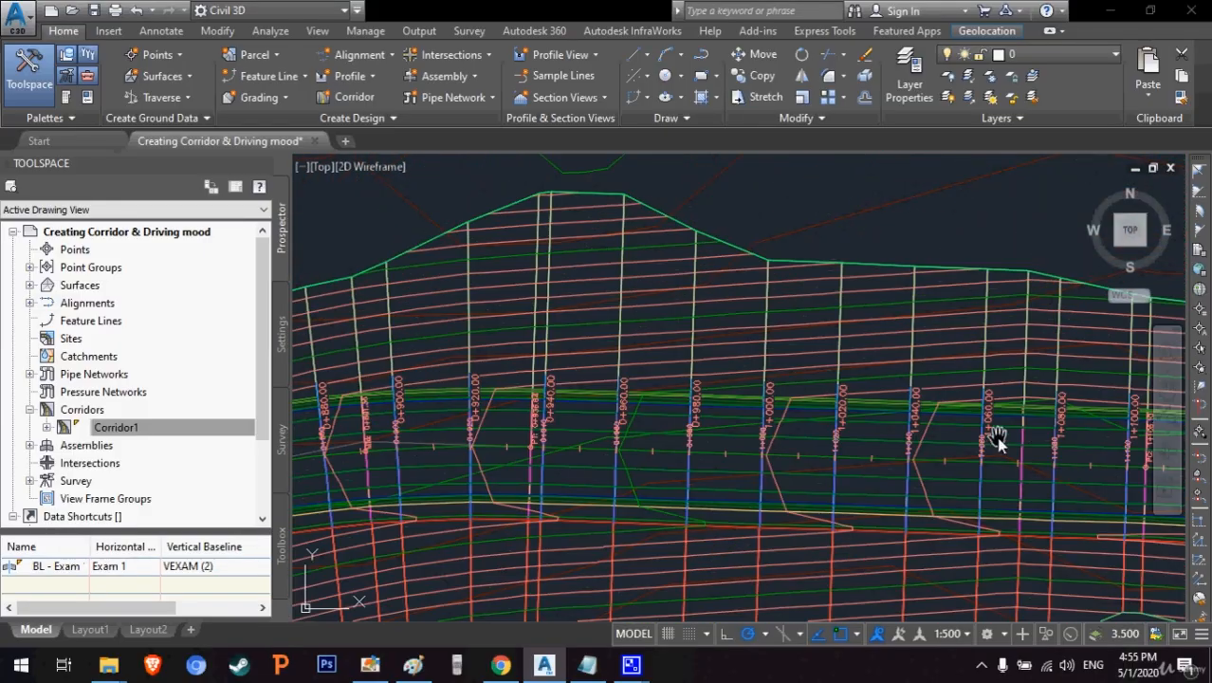
{"action": "middle_click_drag", "start_coordinate": [995, 437], "coordinate": [641, 270]}
{"action": "middle_click_drag", "start_coordinate": [763, 328], "coordinate": [474, 314]}
{"action": "scroll", "coordinate": [716, 260], "scroll_direction": "up", "scroll_amount": 5}
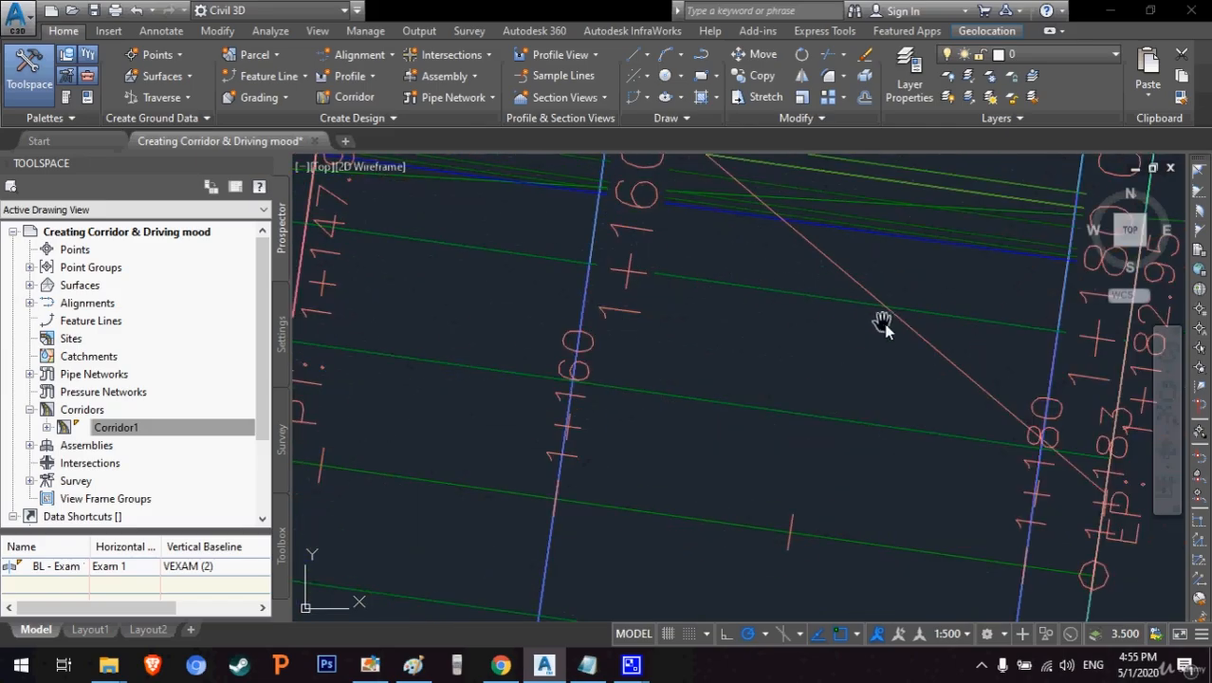
{"action": "scroll", "coordinate": [882, 323], "scroll_direction": "down", "scroll_amount": 3}
{"action": "middle_click_drag", "start_coordinate": [919, 352], "coordinate": [757, 368]}
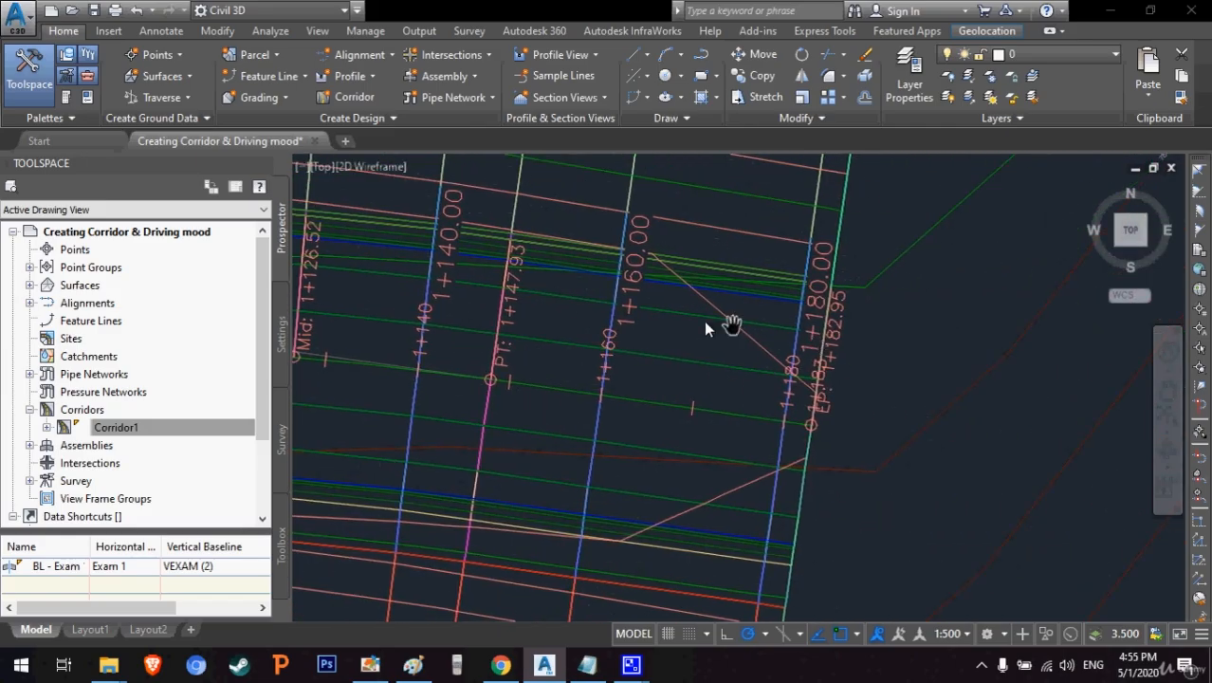
- Inspect the extra sample line at the alignment's PC point between stations 0+200 and 0+220
{"action": "scroll", "coordinate": [703, 319], "scroll_direction": "down", "scroll_amount": 6}
{"action": "mouse_move", "coordinate": [590, 387]}
{"action": "middle_mouse_down"}
{"action": "mouse_move", "coordinate": [576, 406]}
{"action": "mouse_move", "coordinate": [1137, 379]}
{"action": "middle_mouse_up"}
{"action": "middle_click_drag", "start_coordinate": [427, 450], "coordinate": [950, 248]}
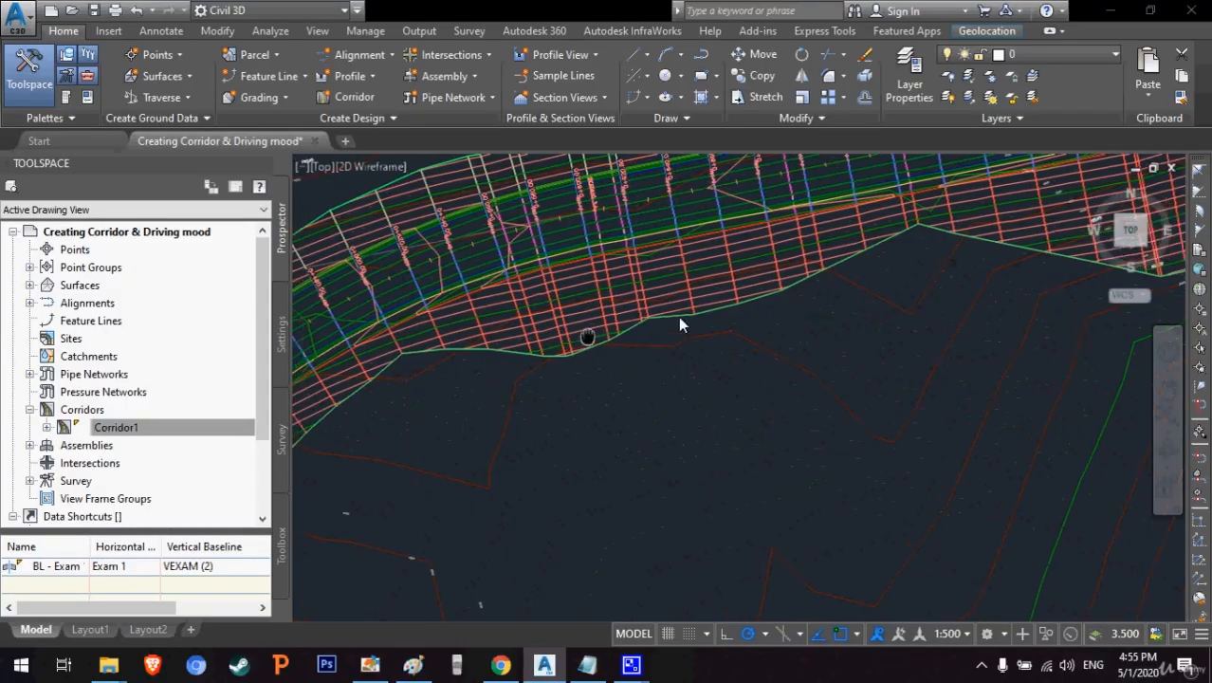
{"action": "mouse_move", "coordinate": [678, 323]}
{"action": "middle_mouse_down"}
{"action": "mouse_move", "coordinate": [600, 466]}
{"action": "mouse_move", "coordinate": [746, 289]}
{"action": "mouse_move", "coordinate": [697, 337]}
{"action": "middle_mouse_up"}
{"action": "scroll", "coordinate": [589, 371], "scroll_direction": "up", "scroll_amount": 3}
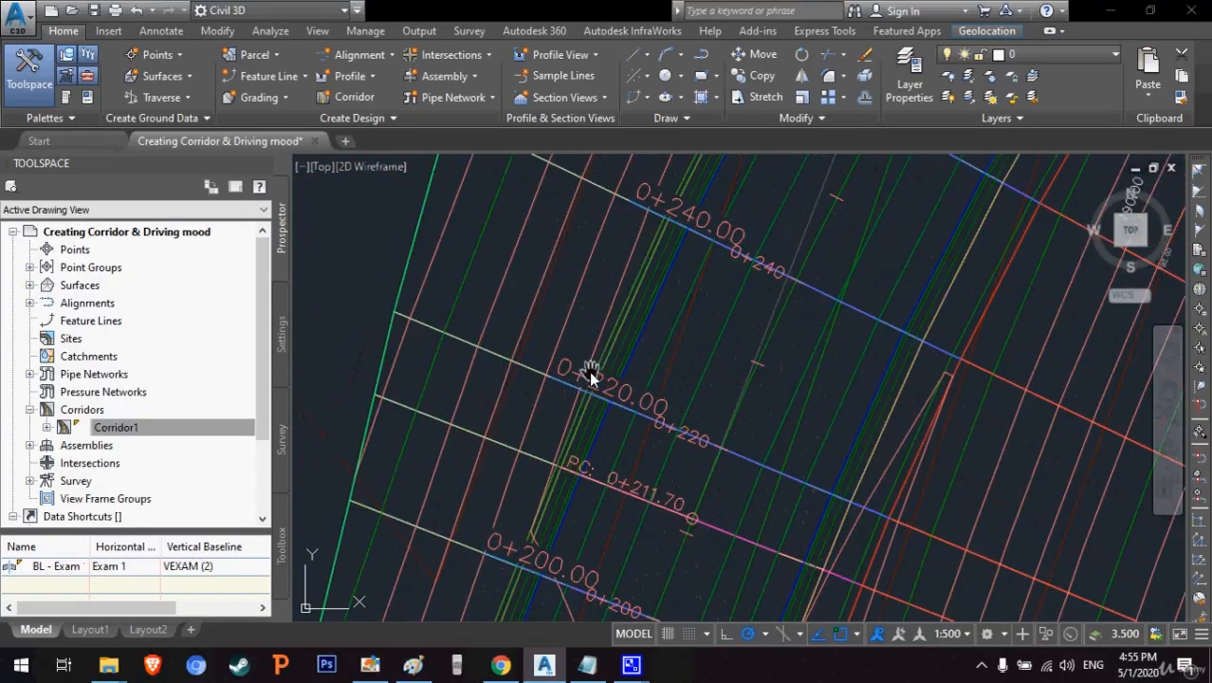
{"action": "scroll", "coordinate": [556, 462], "scroll_direction": "down", "scroll_amount": 3}
{"action": "middle_click_drag", "start_coordinate": [608, 478], "coordinate": [610, 405]}
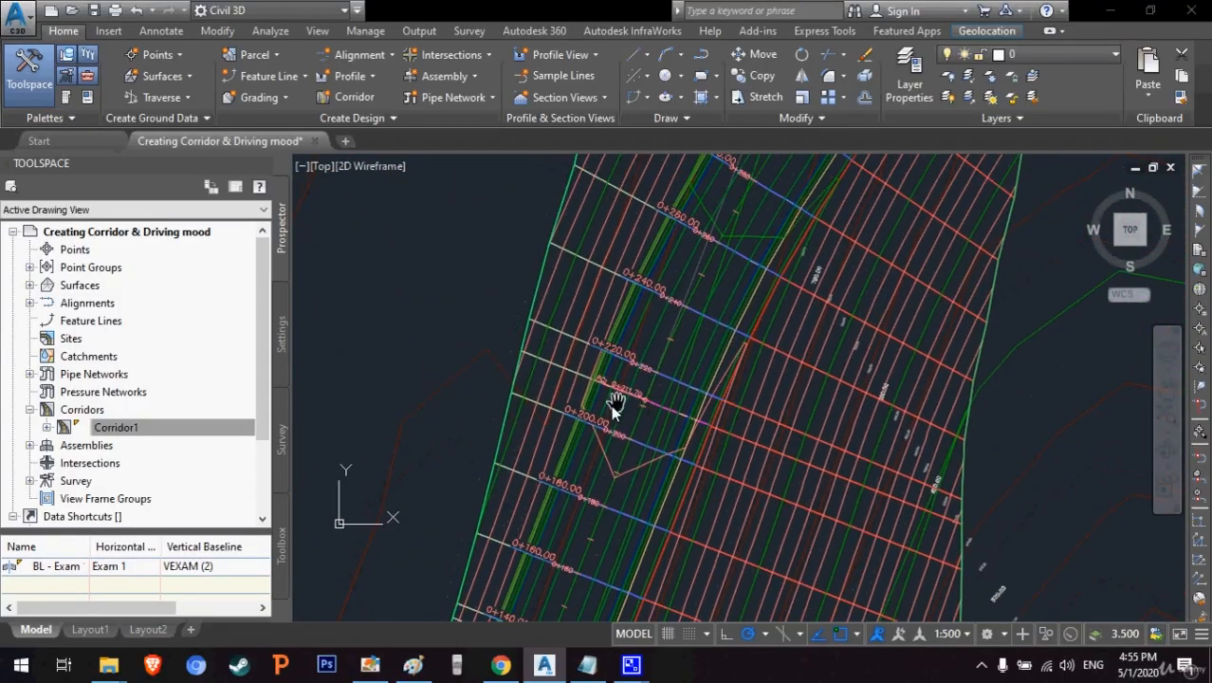
{"action": "scroll", "coordinate": [610, 405], "scroll_direction": "up", "scroll_amount": 3}
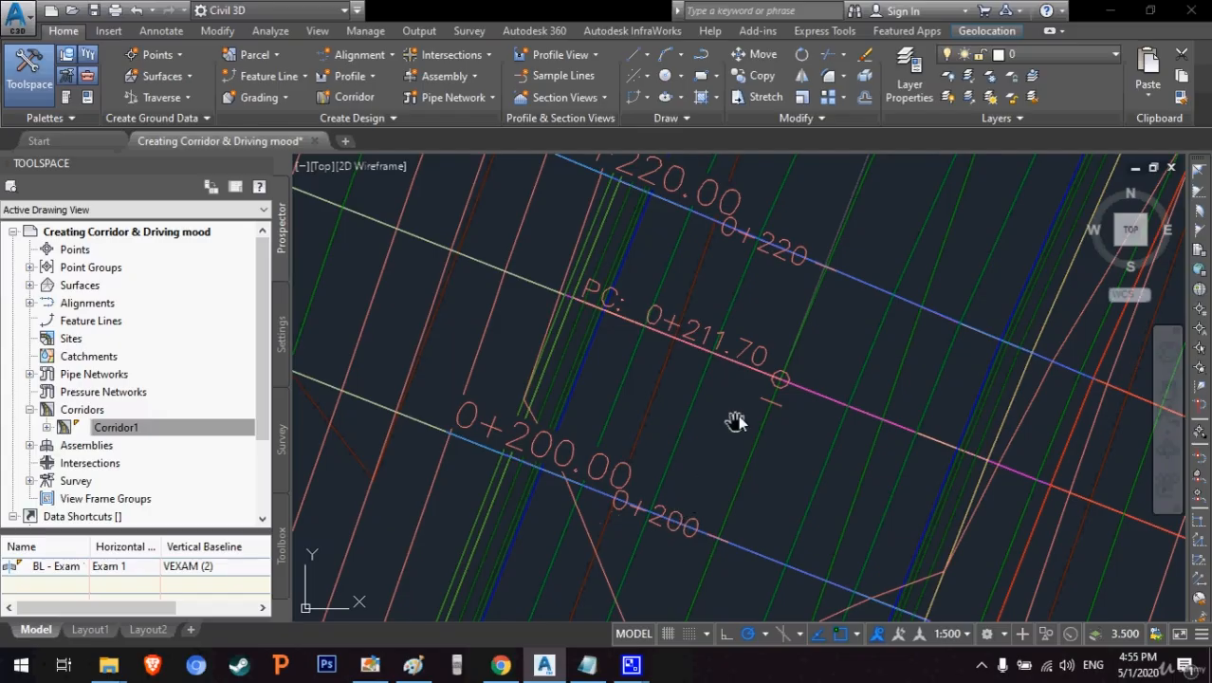
{"action": "scroll", "coordinate": [713, 481], "scroll_direction": "down", "scroll_amount": 7}
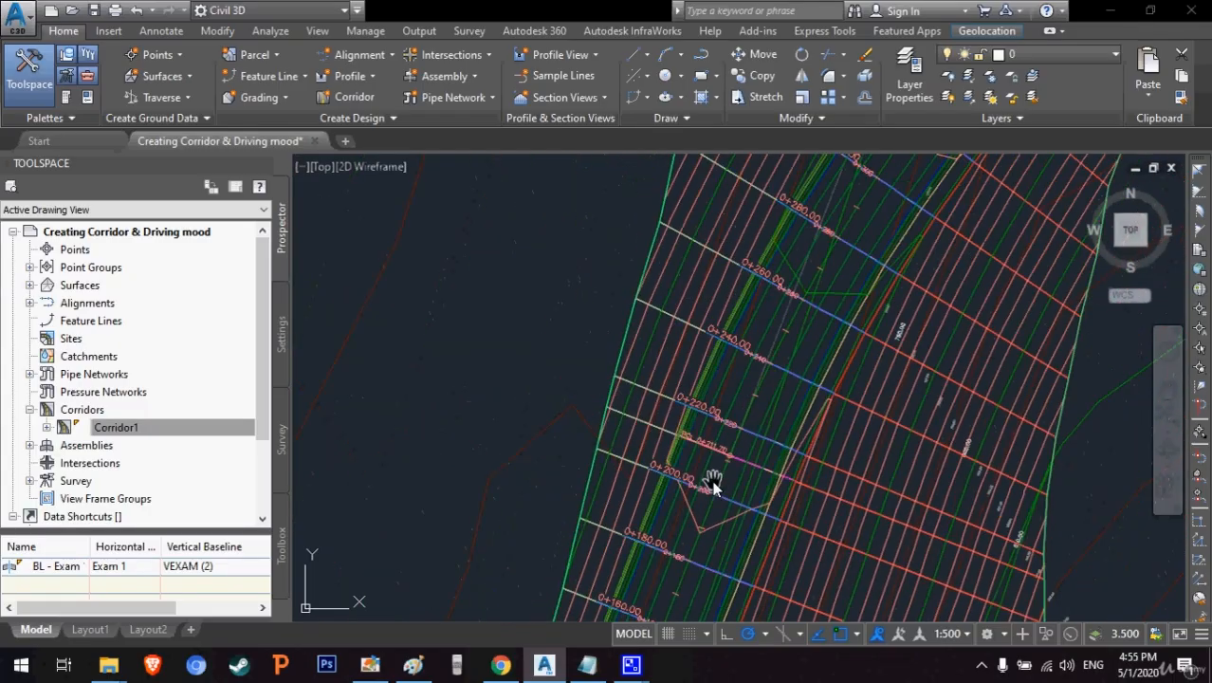
- Review the corridor's start and the overall drawing, including the existing surface, the assembly and the profile view
{"action": "middle_click_drag", "start_coordinate": [713, 481], "coordinate": [756, 289]}
{"action": "middle_click_drag", "start_coordinate": [691, 527], "coordinate": [689, 506]}
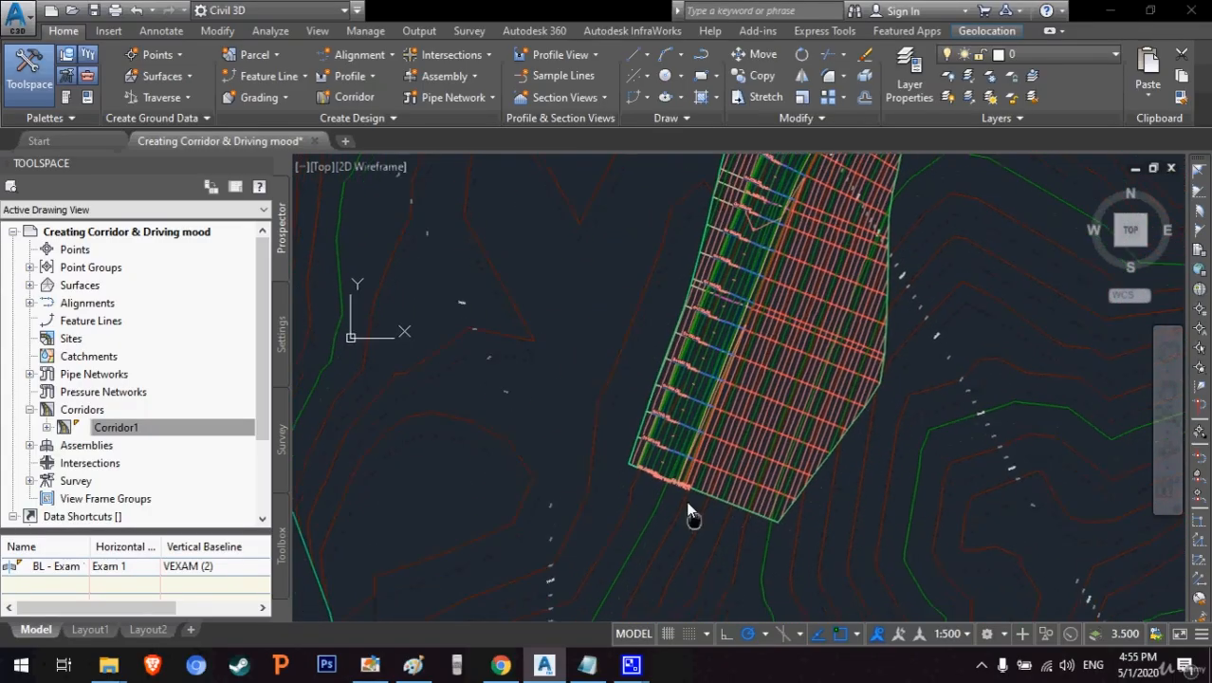
{"action": "mouse_move", "coordinate": [811, 292]}
{"action": "middle_mouse_down"}
{"action": "mouse_move", "coordinate": [727, 314]}
{"action": "mouse_move", "coordinate": [689, 427]}
{"action": "middle_mouse_up"}
{"action": "scroll", "coordinate": [689, 427], "scroll_direction": "down", "scroll_amount": 4}
{"action": "scroll", "coordinate": [720, 384], "scroll_direction": "down", "scroll_amount": 5}
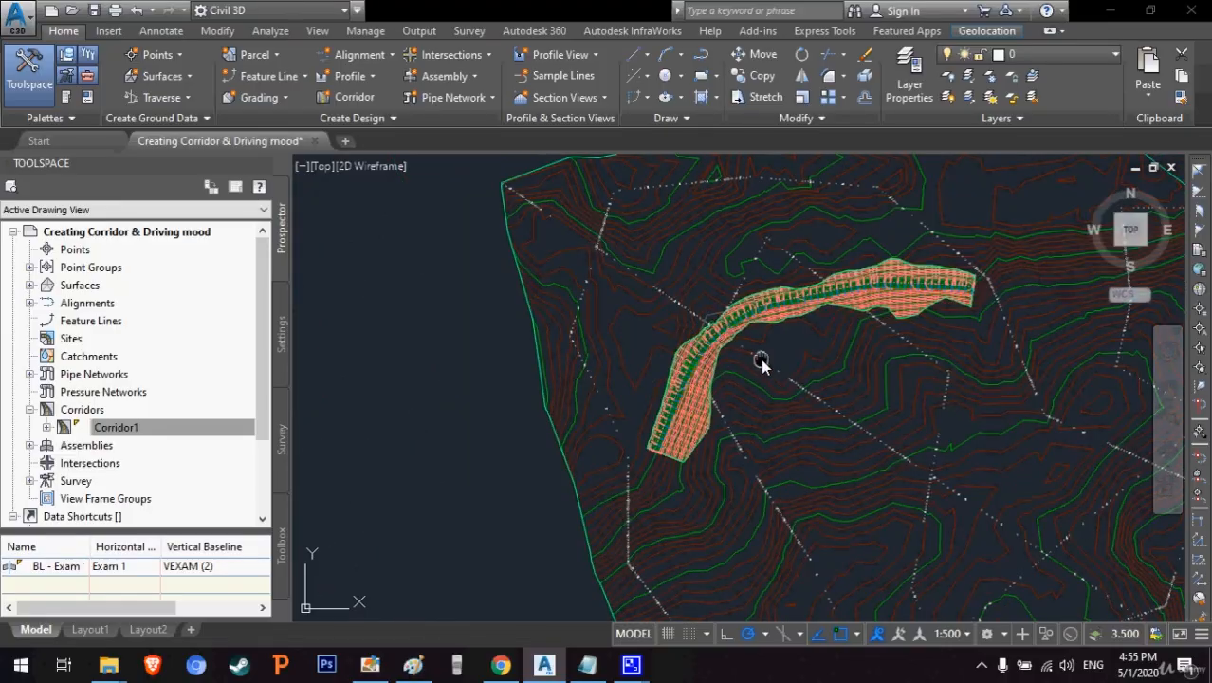
{"action": "middle_click_drag", "start_coordinate": [729, 425], "coordinate": [728, 390]}
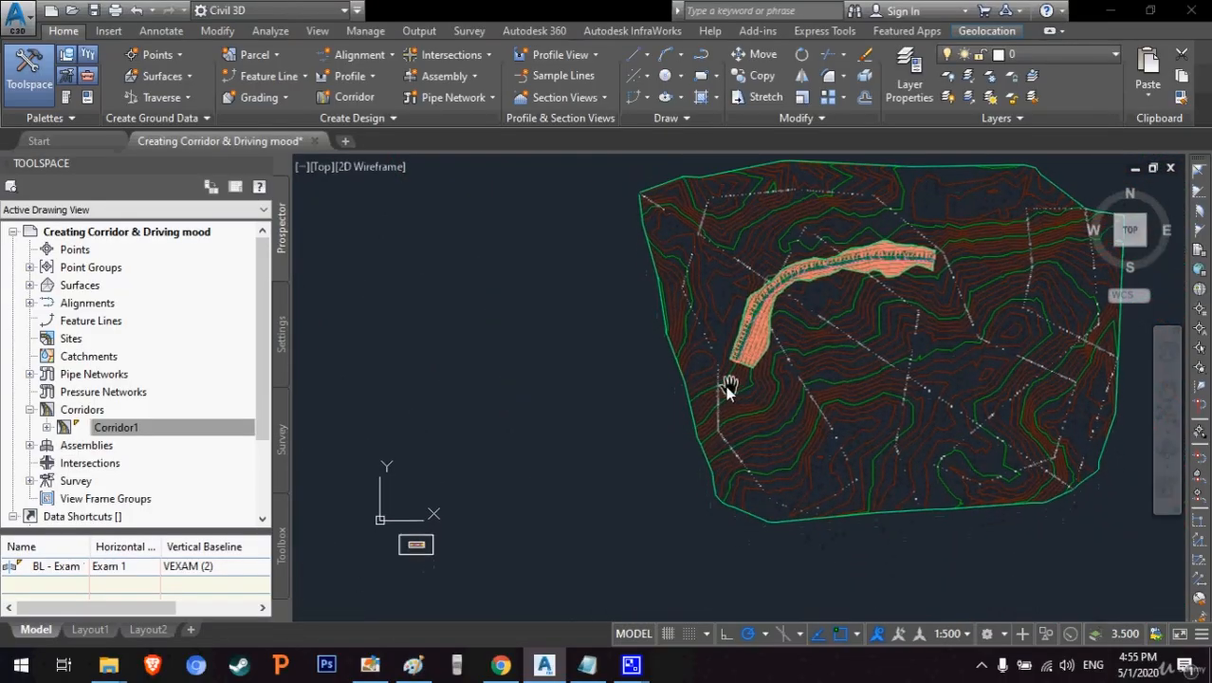
{"action": "scroll", "coordinate": [631, 389], "scroll_direction": "down", "scroll_amount": 2}
{"action": "mouse_move", "coordinate": [627, 492]}
{"action": "middle_mouse_down"}
{"action": "mouse_move", "coordinate": [594, 369]}
{"action": "mouse_move", "coordinate": [587, 433]}
{"action": "middle_mouse_up"}
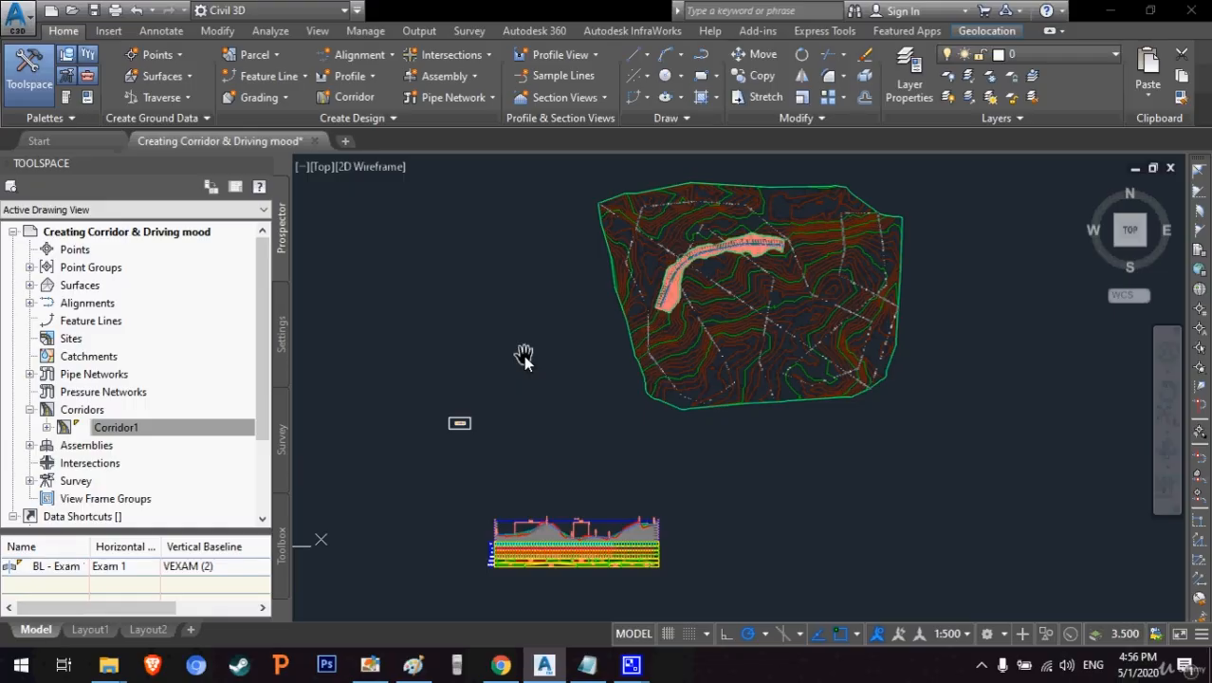
{"action": "key", "text": "Escape"}
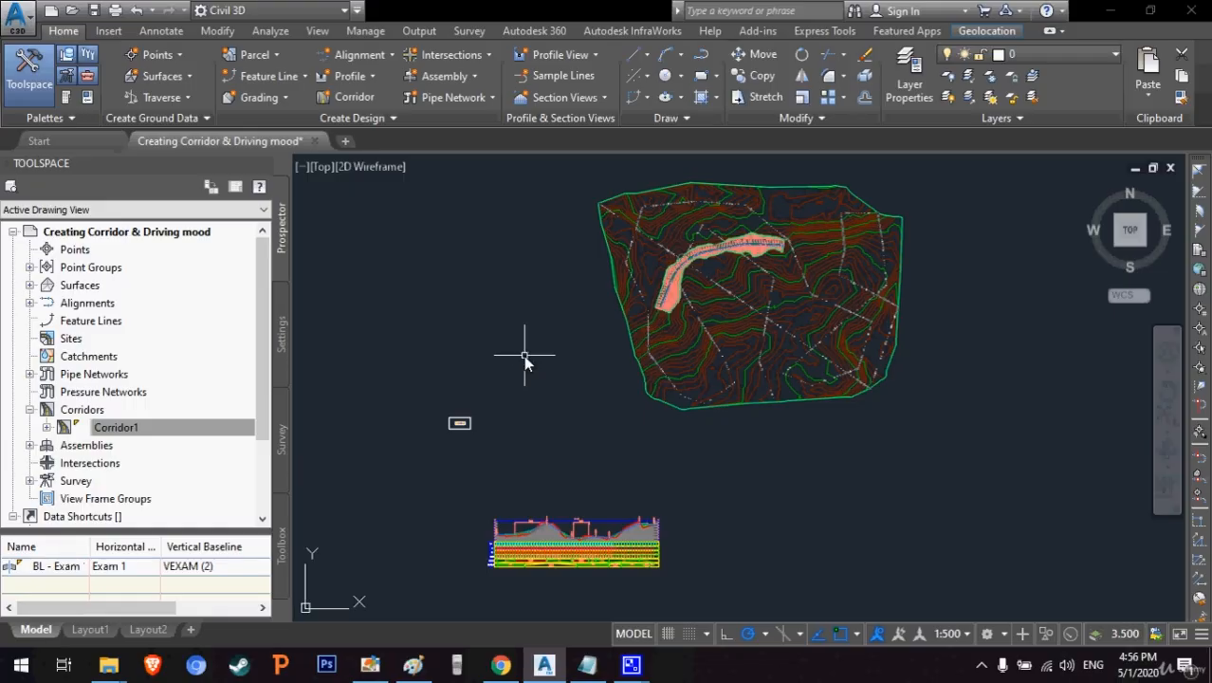